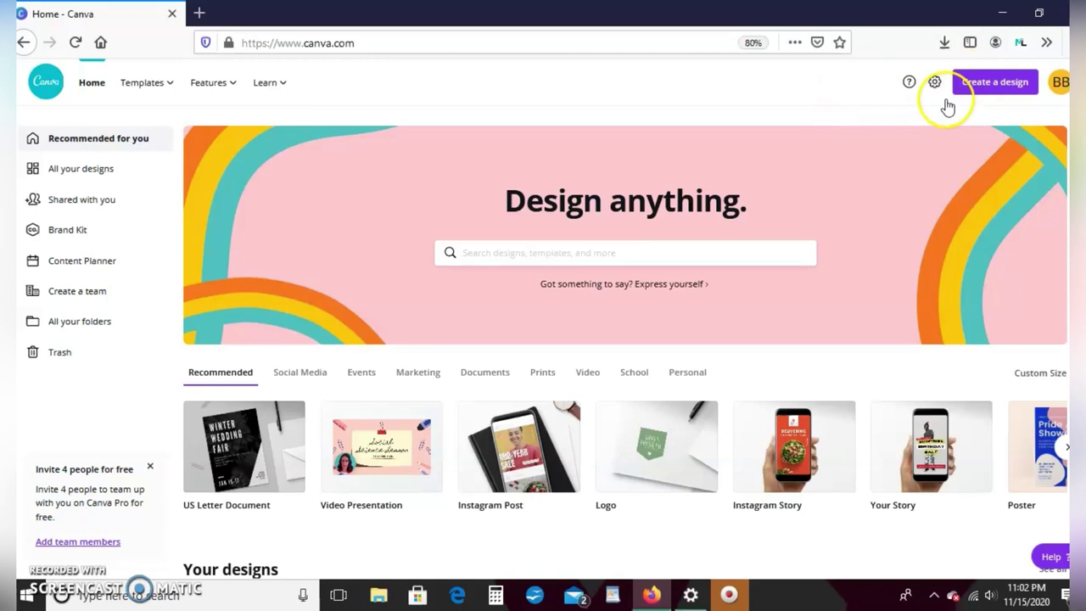
- Create a new blank custom-size design measuring 11 × 17 inches
{"action": "left_click", "coordinate": [985, 85]}
{"action": "left_click", "coordinate": [925, 151]}
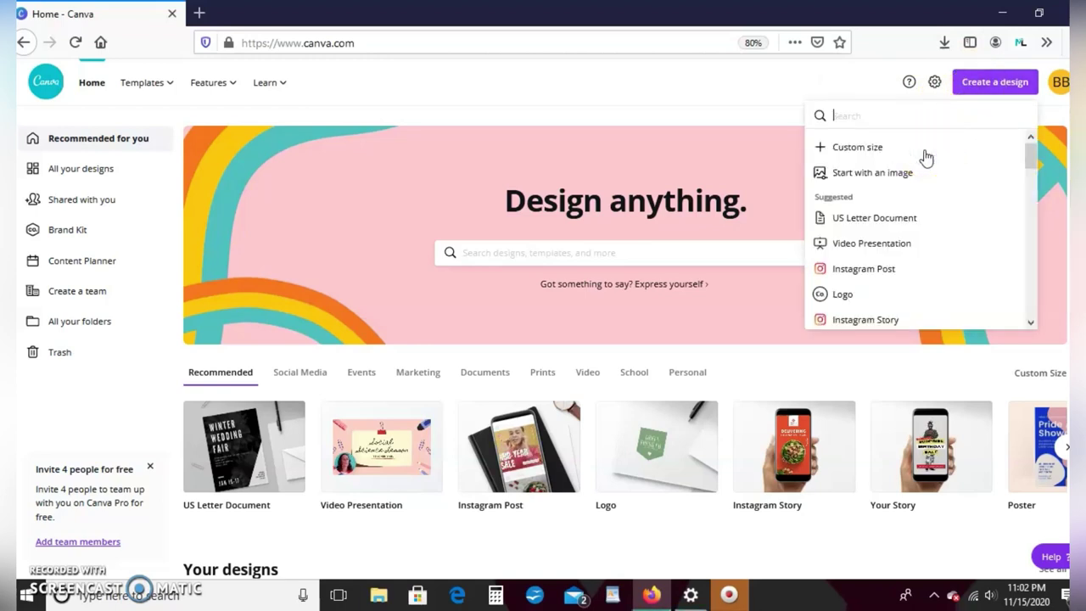
{"action": "left_click", "coordinate": [925, 153]}
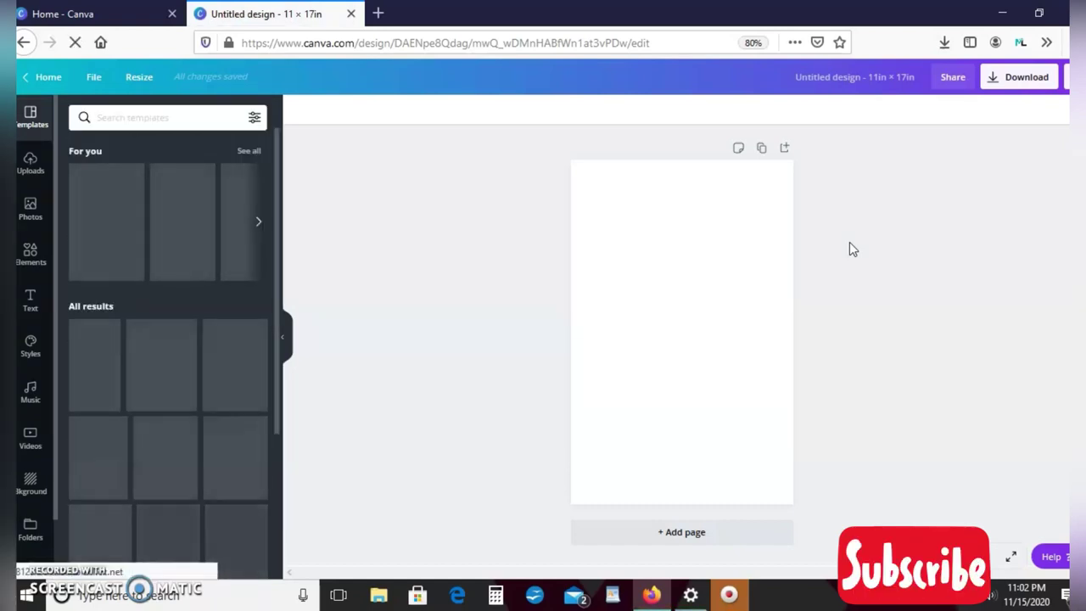
- Place the gift-holding girl image at the lower-left of the page
{"action": "left_click", "coordinate": [442, 388]}
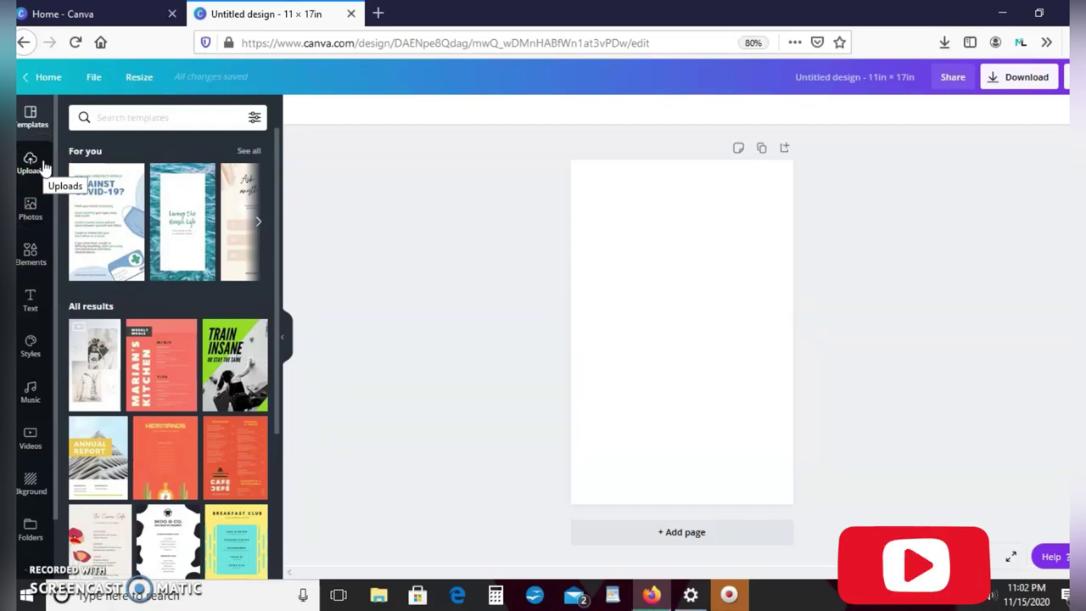
{"action": "left_click", "coordinate": [62, 589]}
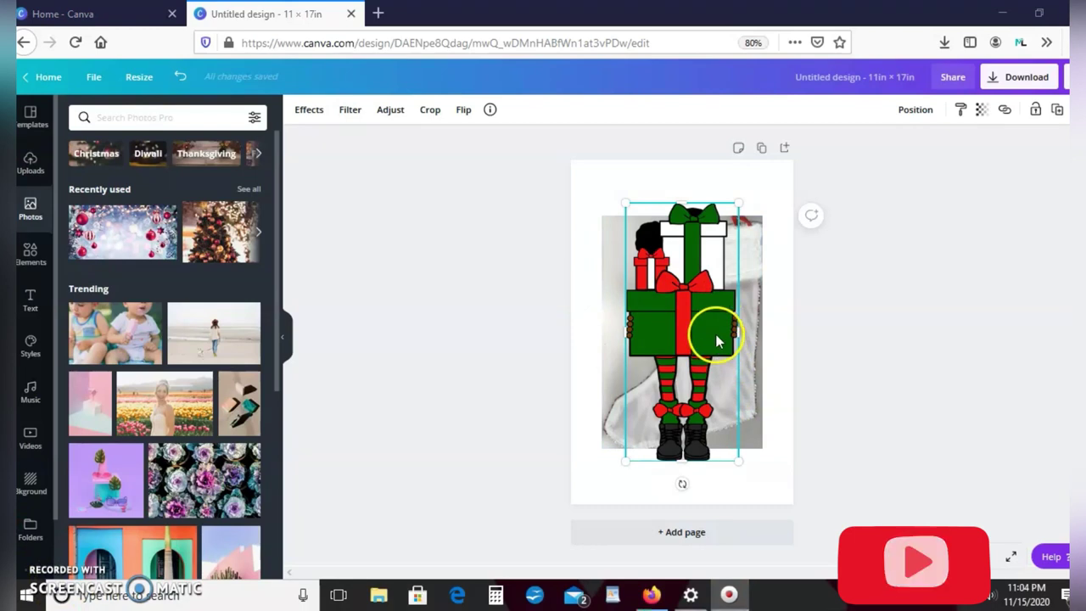
{"action": "left_click_drag", "start_coordinate": [717, 341], "coordinate": [657, 477]}
- Bring the white stocking photo forward so it sits in front of the girl
{"action": "left_click", "coordinate": [715, 331]}
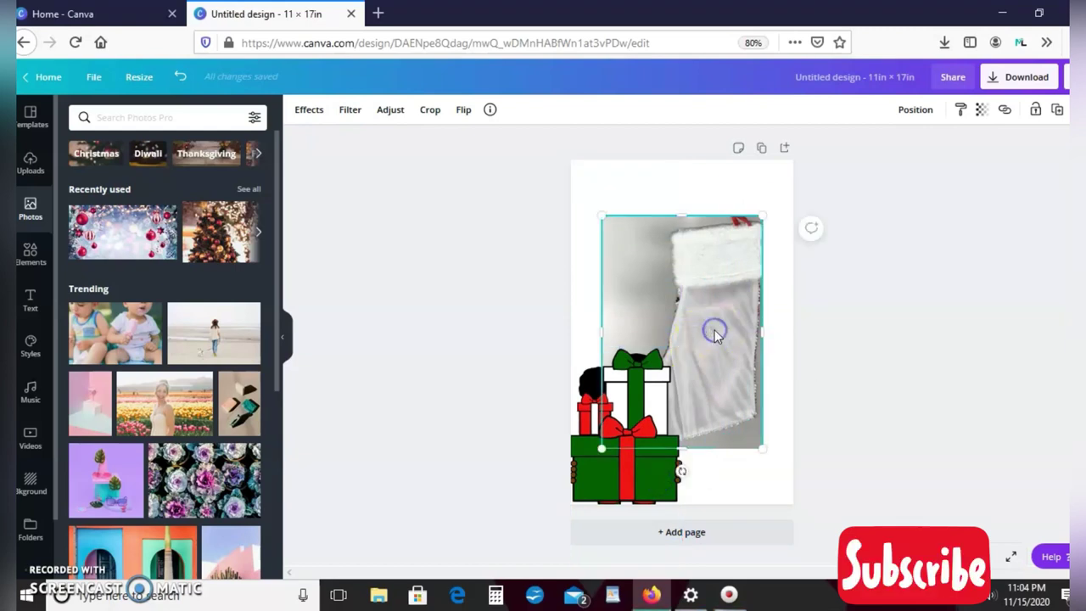
{"action": "left_click", "coordinate": [913, 110]}
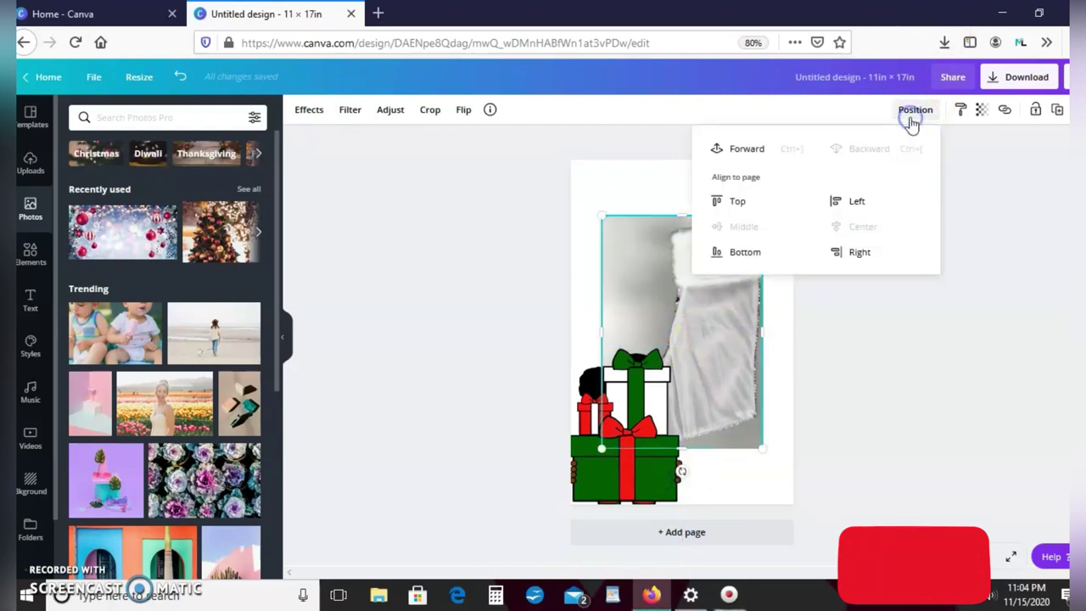
{"action": "left_click", "coordinate": [749, 150]}
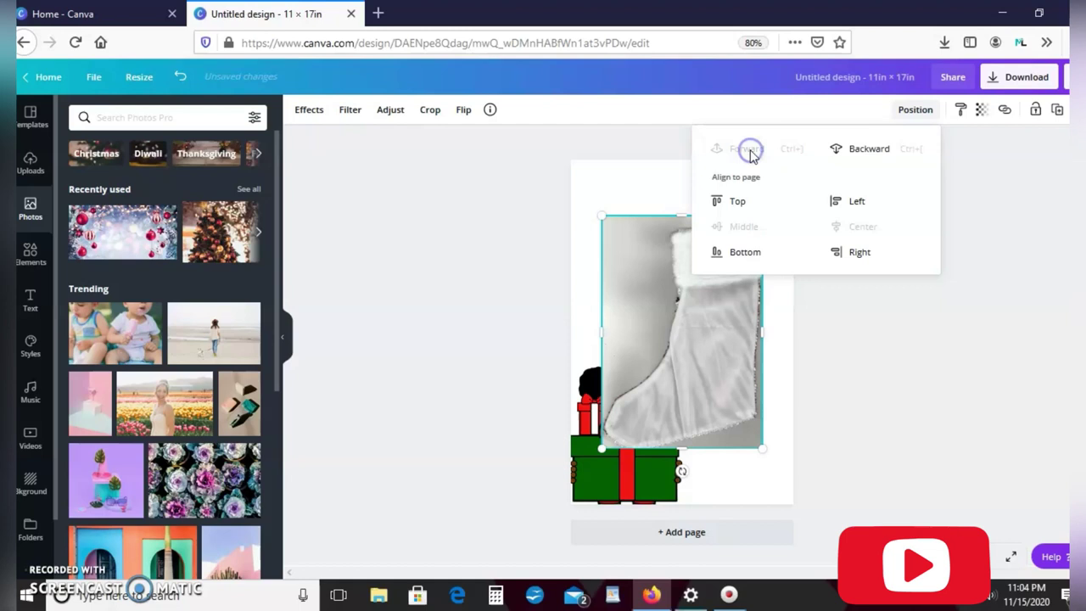
{"action": "left_click", "coordinate": [694, 366]}
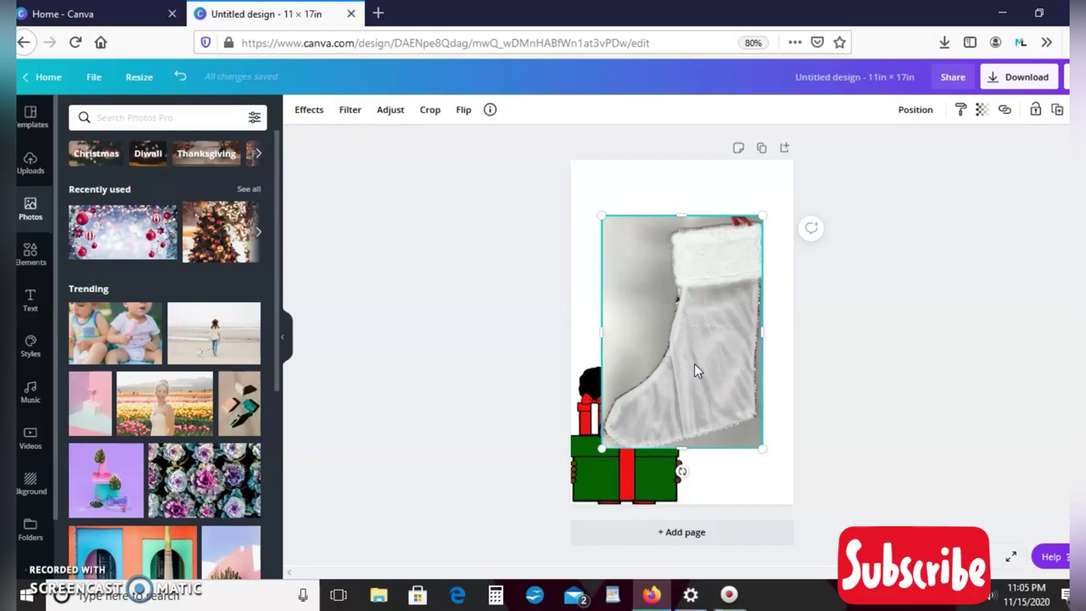
{"action": "mouse_move", "coordinate": [694, 363]}
{"action": "left_mouse_down"}
{"action": "mouse_move", "coordinate": [703, 351]}
{"action": "mouse_move", "coordinate": [665, 293]}
{"action": "left_mouse_up"}
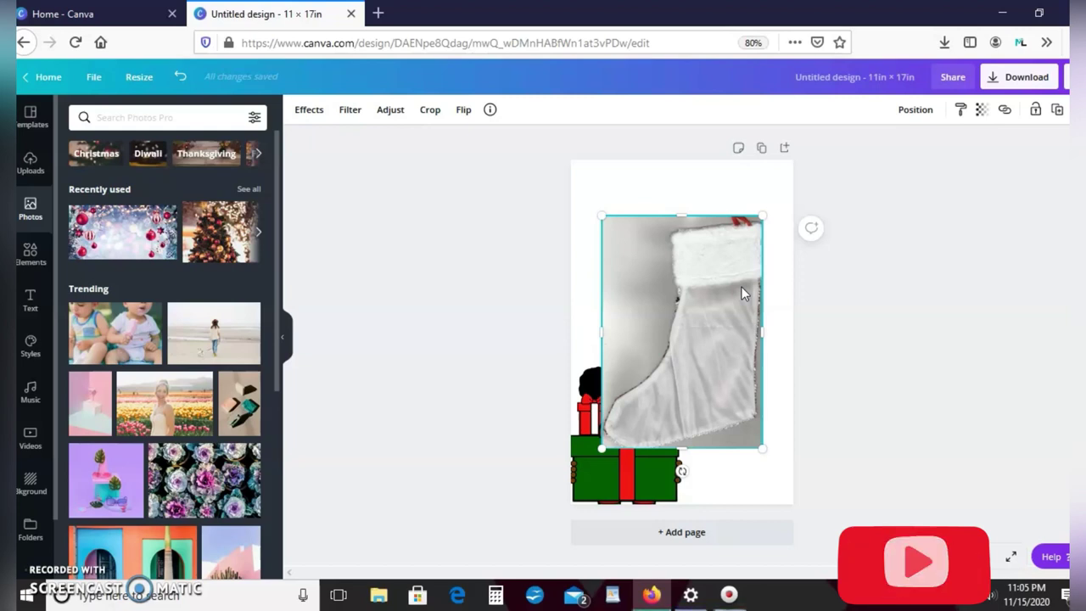
- Set the stocking photo as the page background and flip it horizontally
{"action": "right_click", "coordinate": [742, 289]}
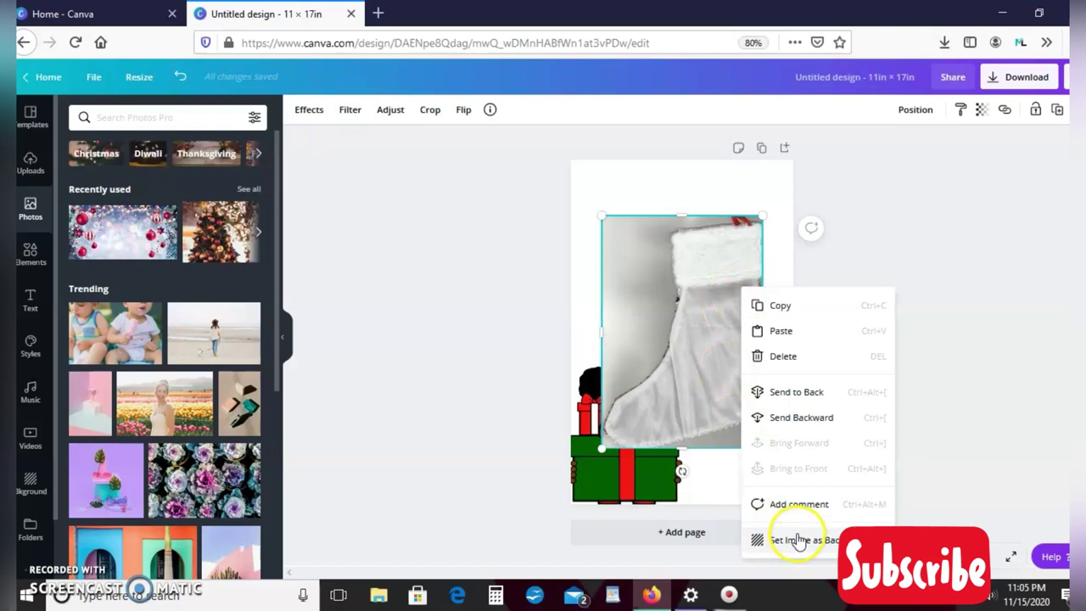
{"action": "left_click", "coordinate": [796, 540]}
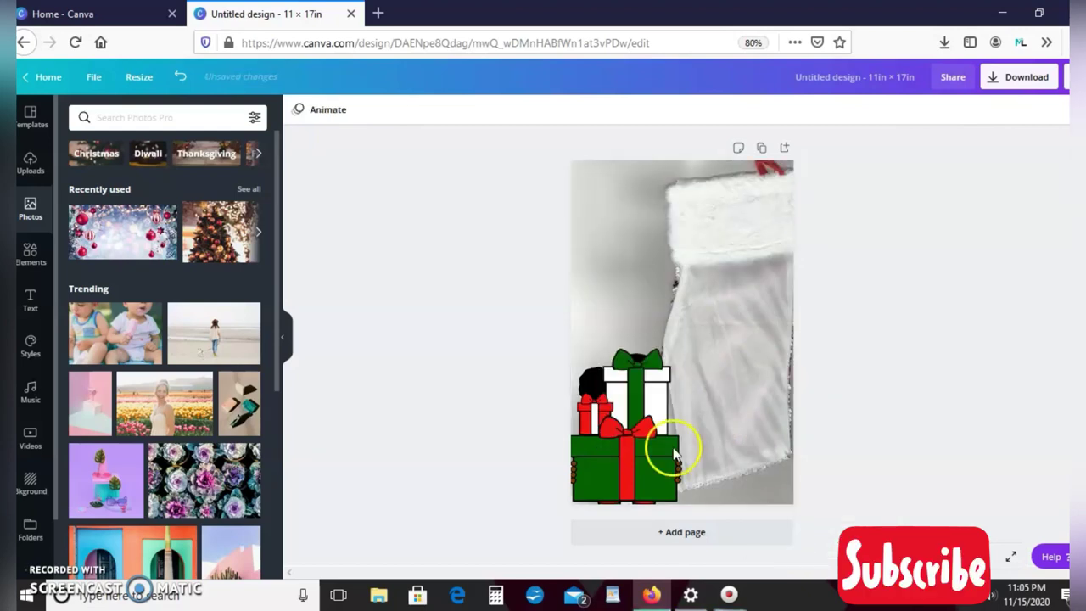
{"action": "left_click", "coordinate": [755, 378]}
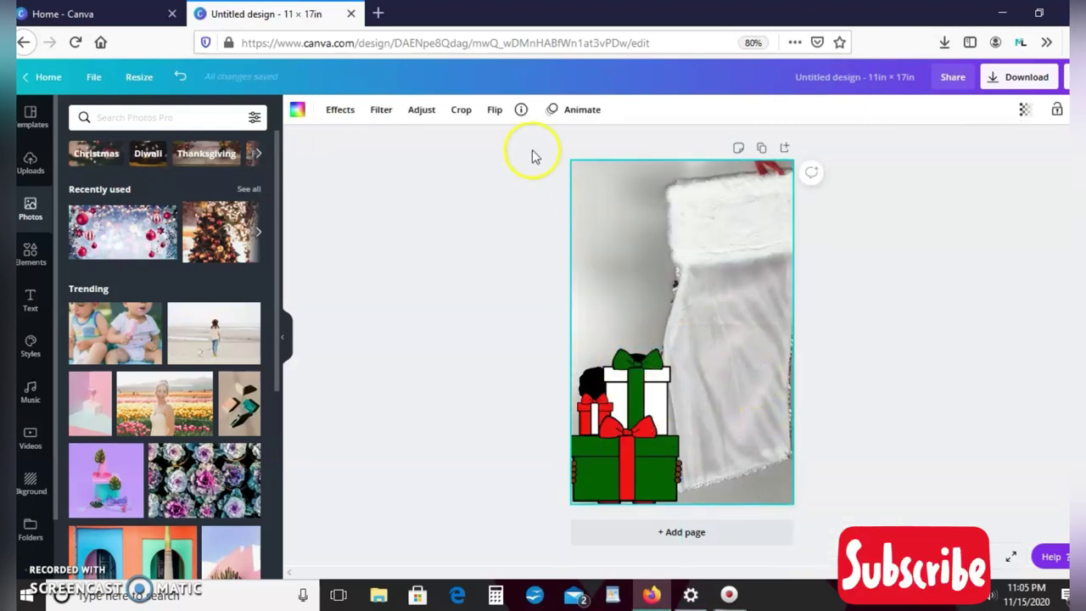
{"action": "left_click", "coordinate": [492, 110]}
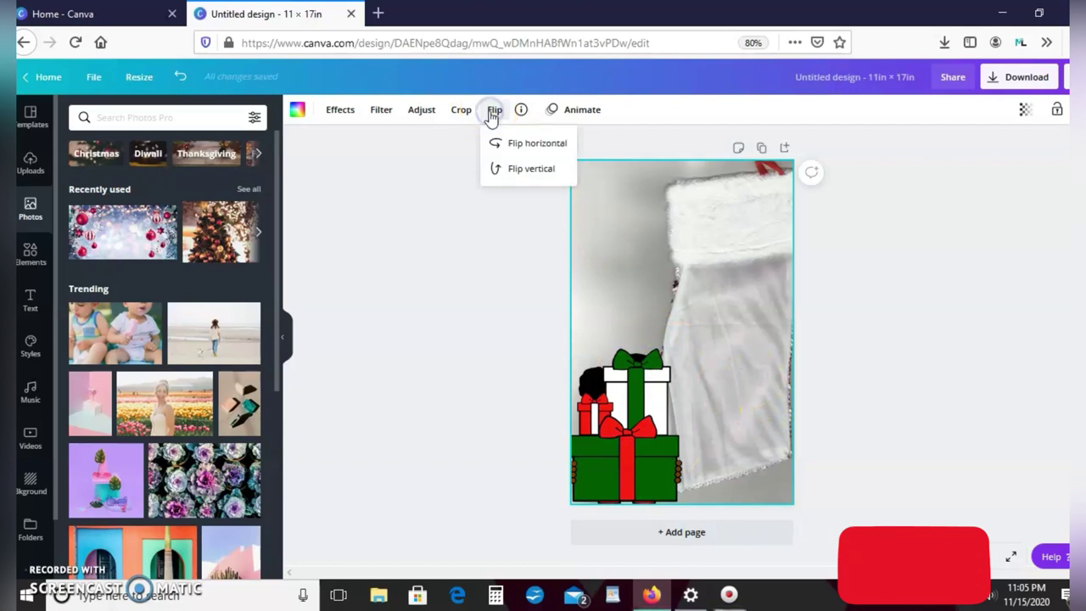
{"action": "left_click", "coordinate": [517, 151]}
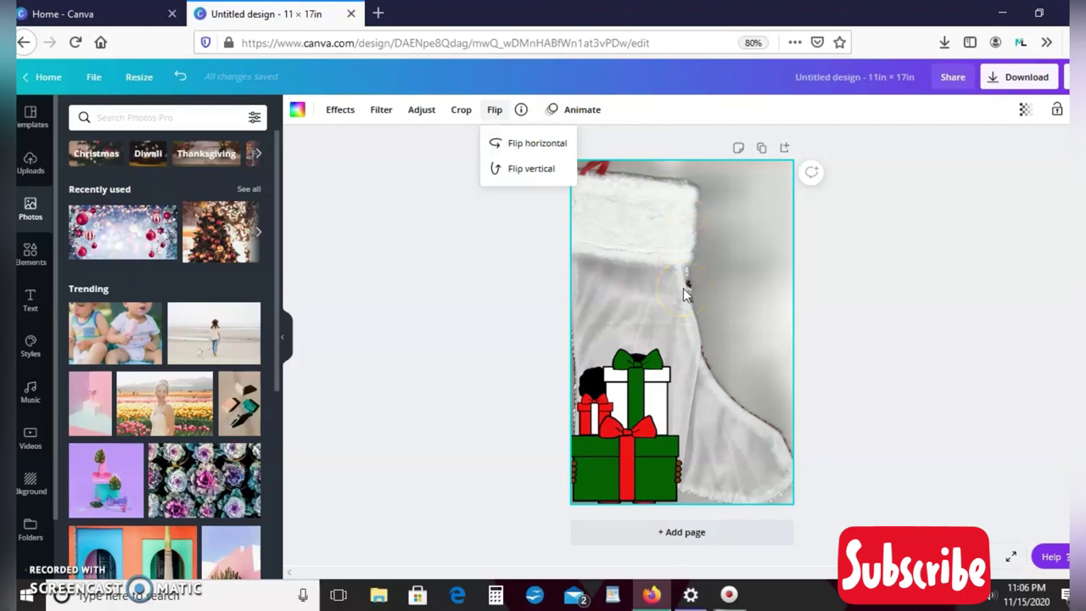
- Move the girl up onto the stocking, shrink her to about 4.2 × 9.6 in, and nudge her into place
{"action": "left_click_drag", "start_coordinate": [637, 441], "coordinate": [640, 298]}
{"action": "left_click_drag", "start_coordinate": [684, 212], "coordinate": [670, 280]}
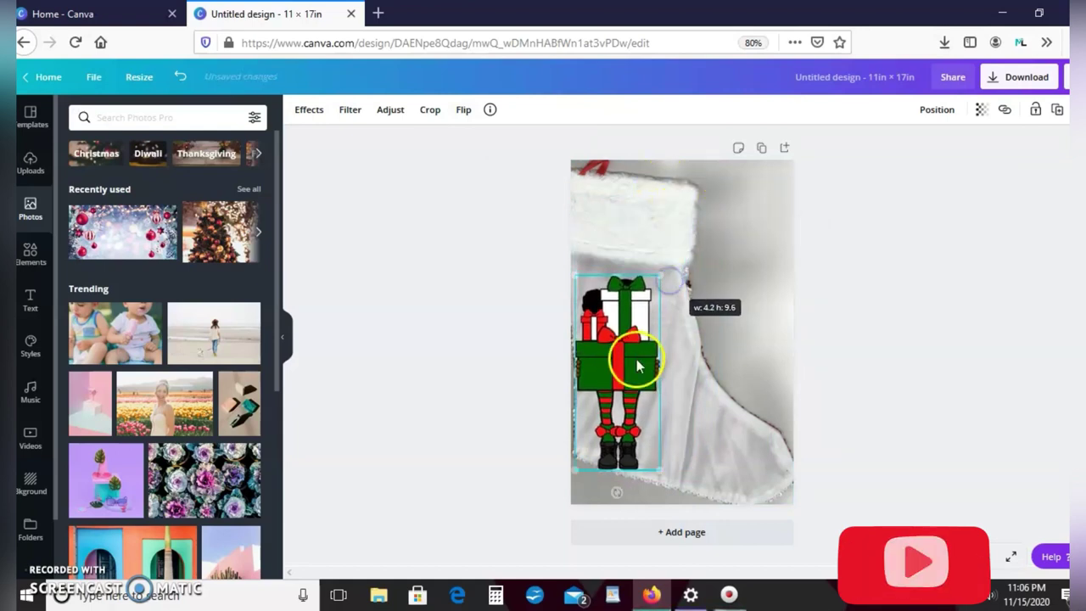
{"action": "left_click_drag", "start_coordinate": [638, 365], "coordinate": [639, 353]}
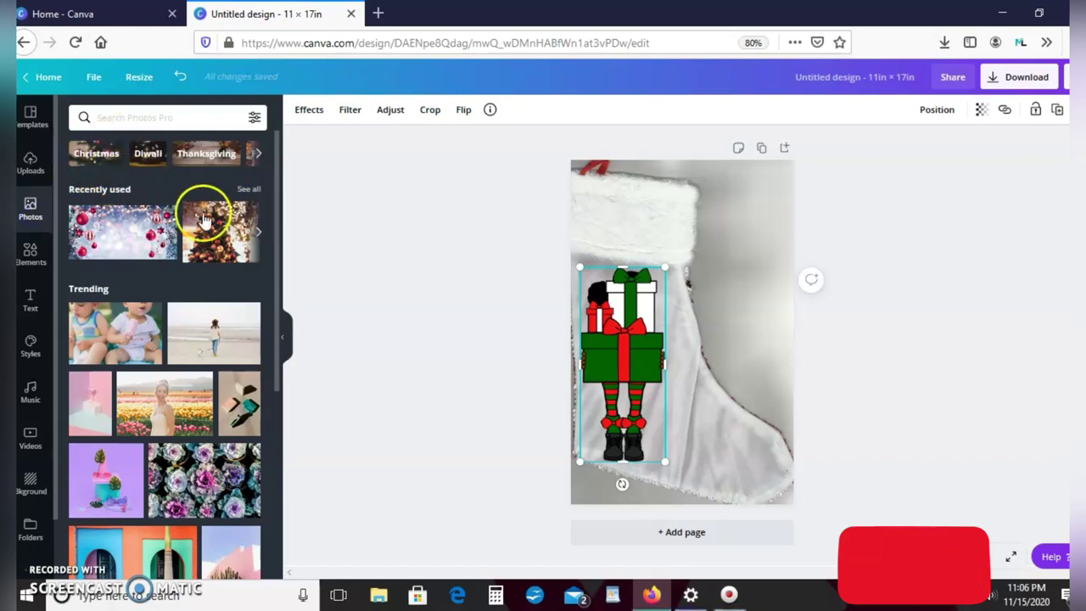
- Search Photos for 'Christmas lights', removing the trial ornaments photo from the page
{"action": "left_click", "coordinate": [114, 231]}
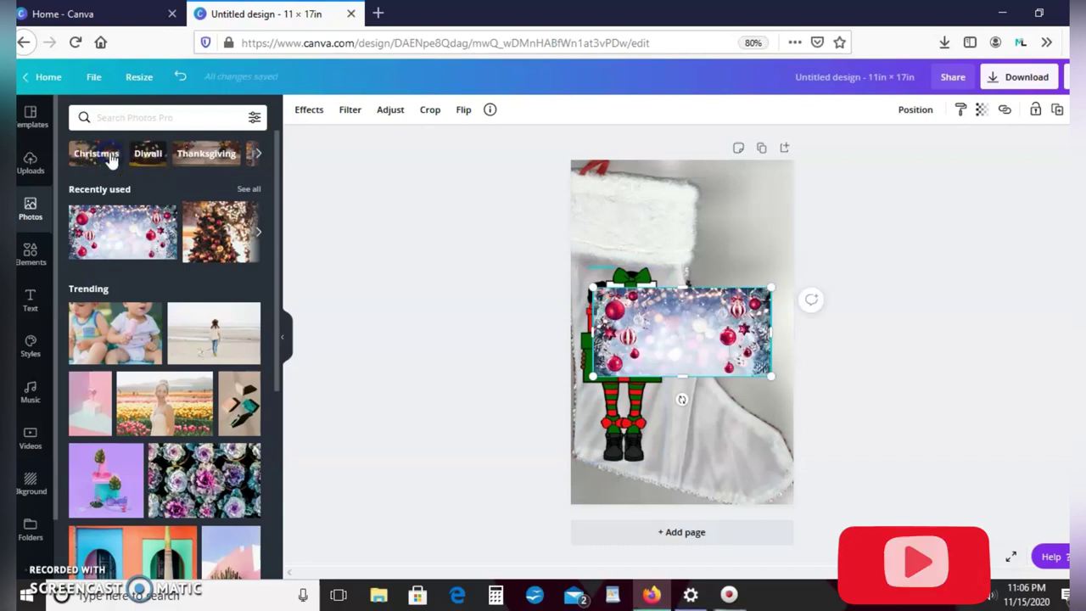
{"action": "left_click", "coordinate": [110, 160]}
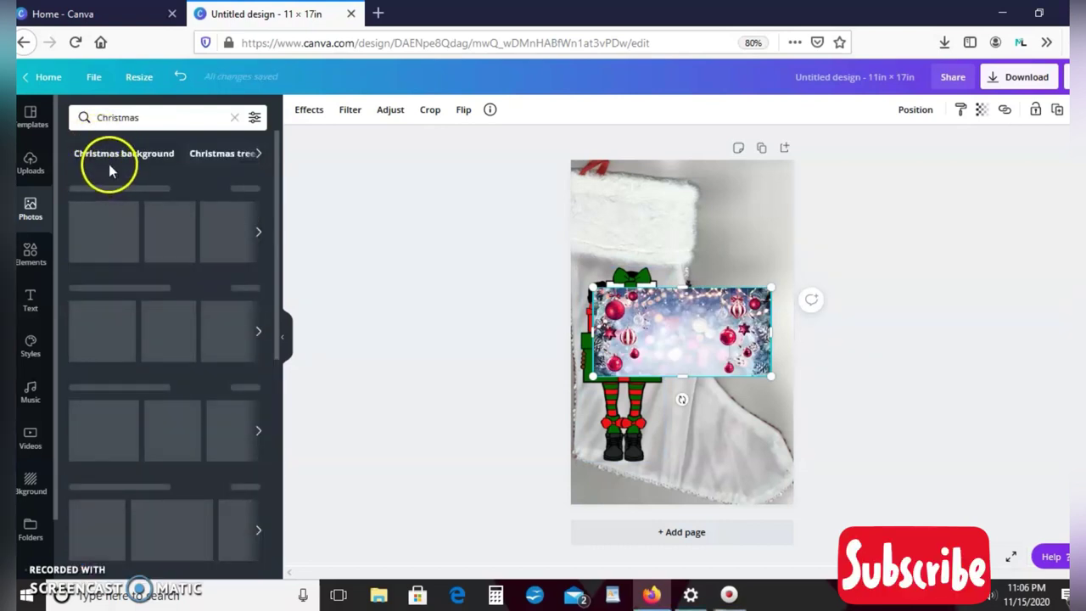
{"action": "left_click", "coordinate": [149, 155]}
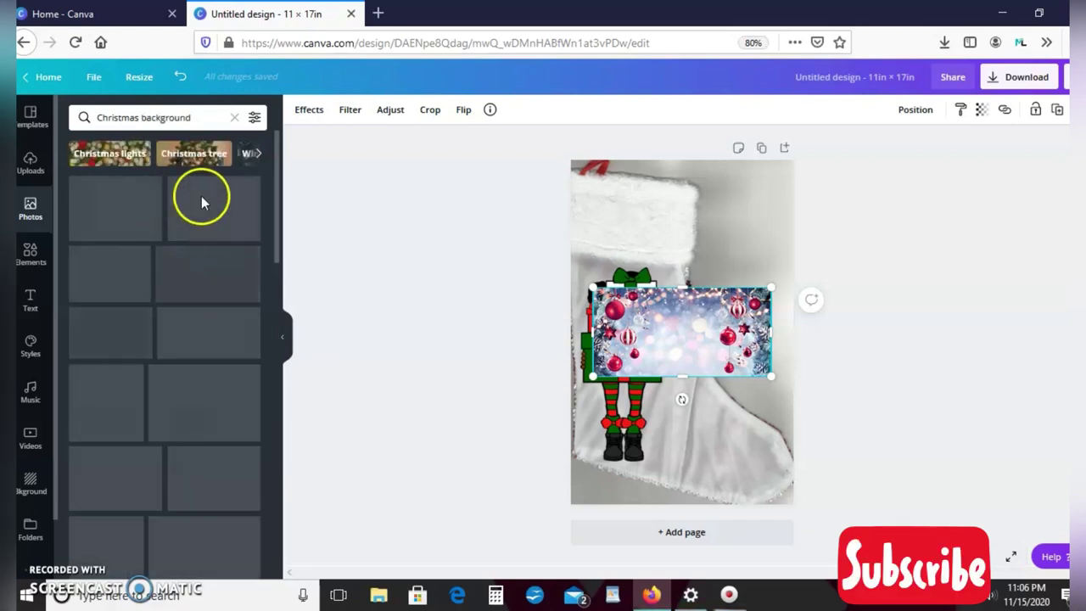
{"action": "left_click", "coordinate": [196, 151]}
{"action": "left_click", "coordinate": [121, 162]}
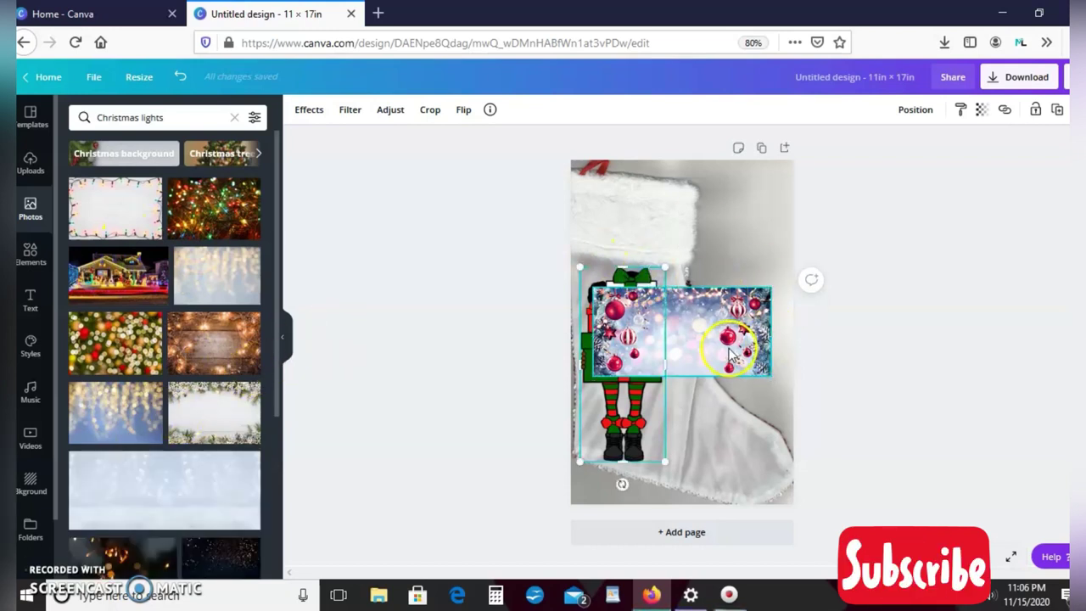
{"action": "key", "text": "Delete"}
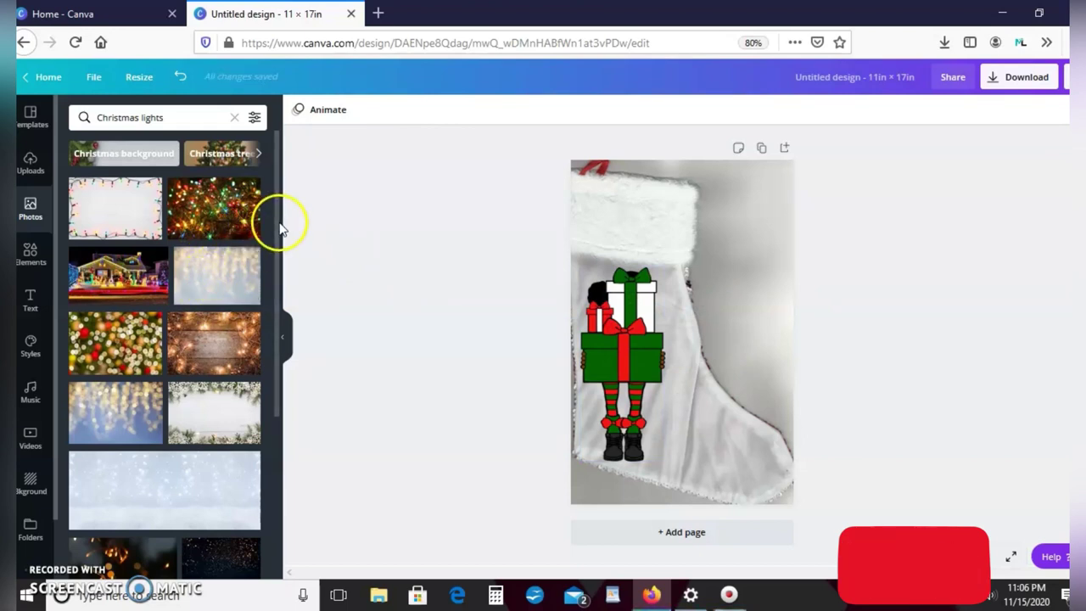
{"action": "left_click_drag", "start_coordinate": [280, 228], "coordinate": [264, 174]}
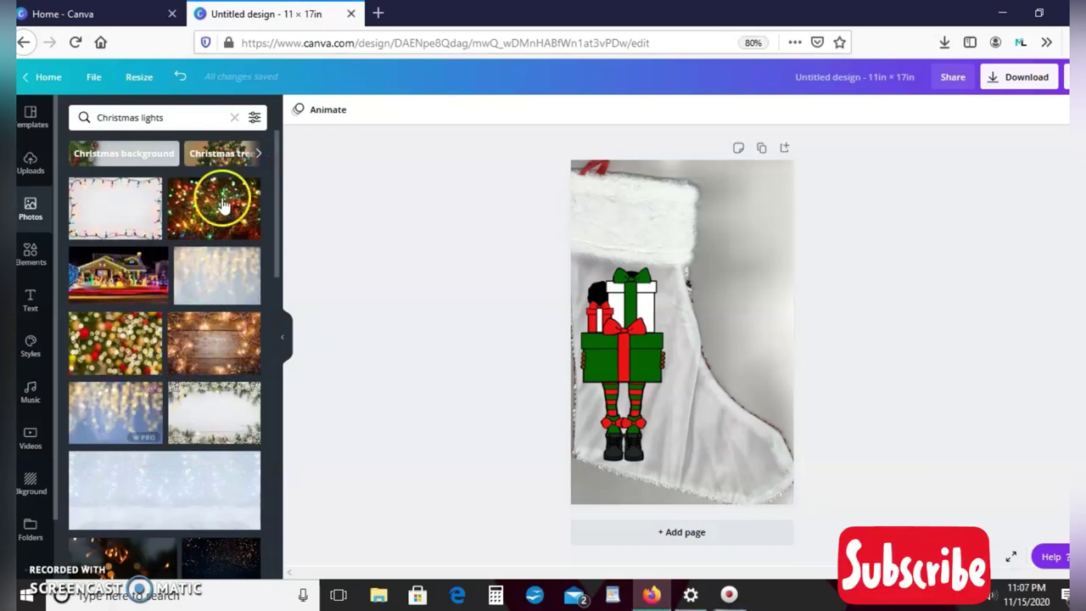
{"action": "left_click", "coordinate": [212, 276]}
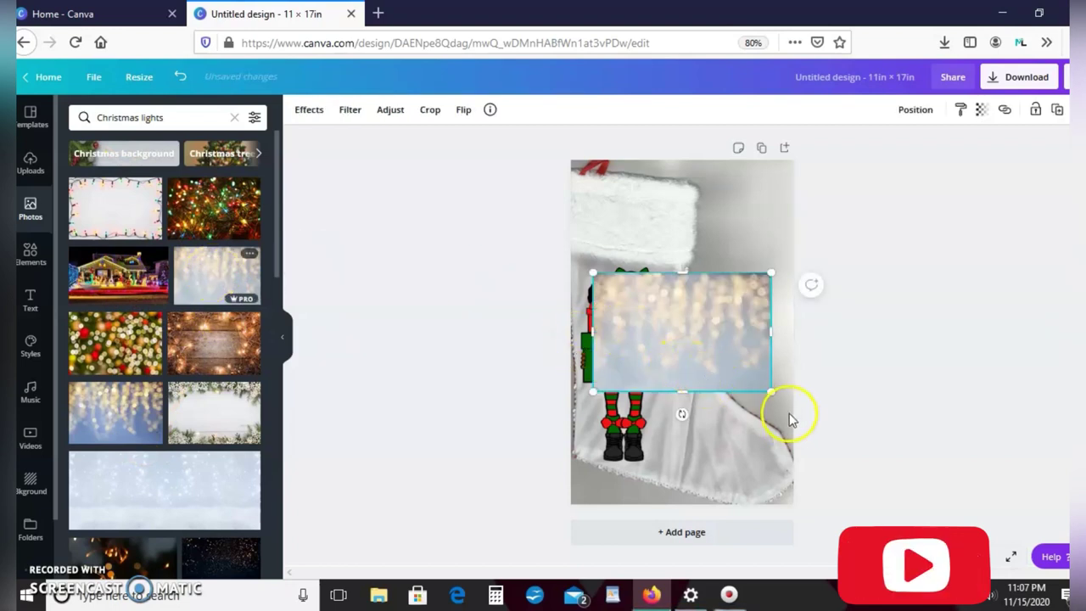
{"action": "left_click_drag", "start_coordinate": [771, 395], "coordinate": [863, 526]}
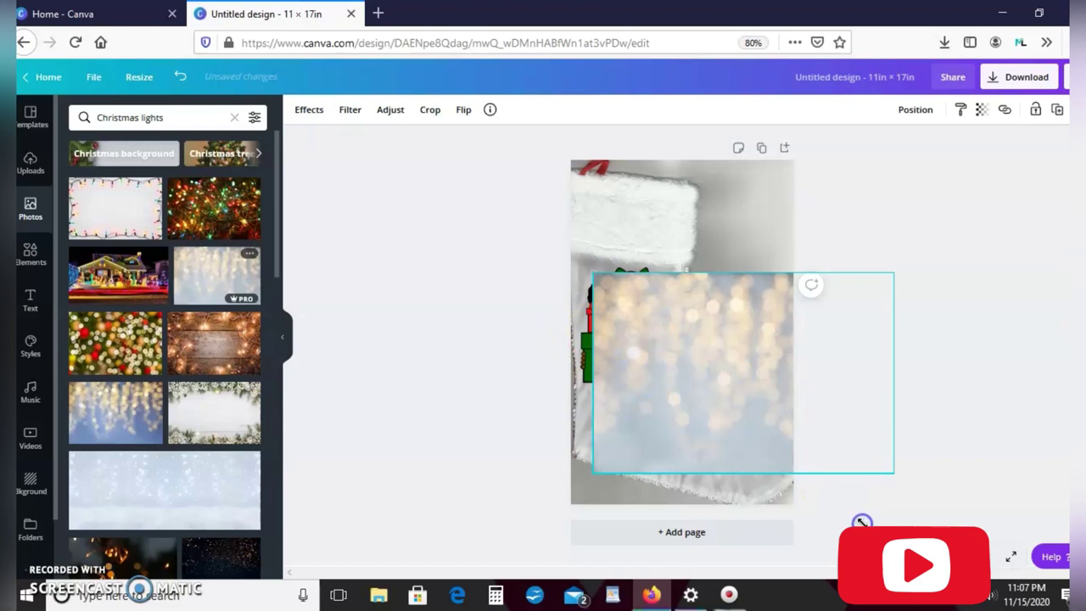
{"action": "left_click_drag", "start_coordinate": [725, 380], "coordinate": [665, 359]}
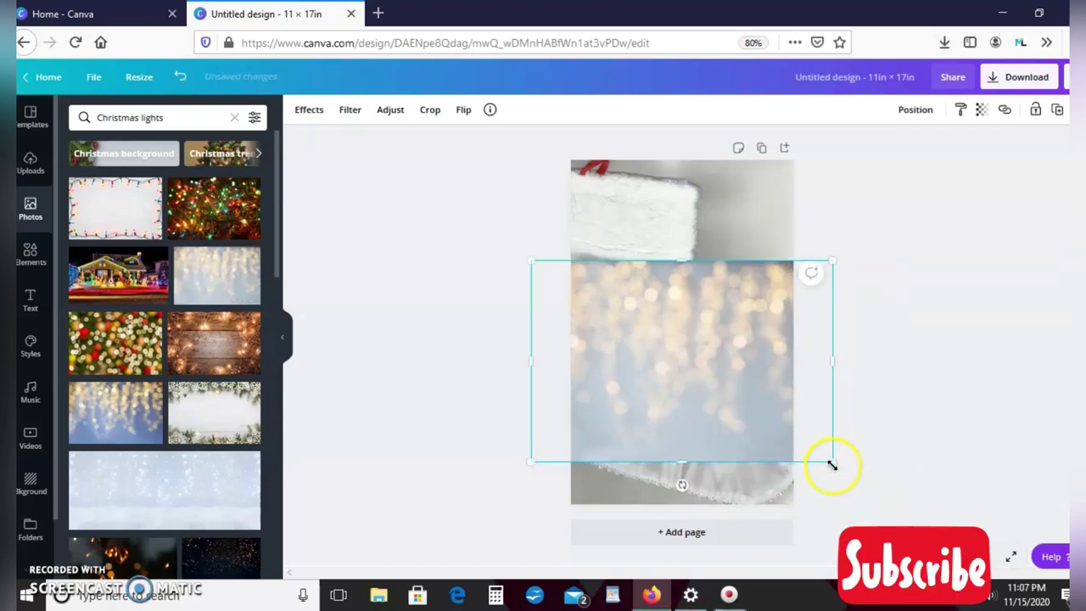
{"action": "left_click_drag", "start_coordinate": [884, 522], "coordinate": [969, 578]}
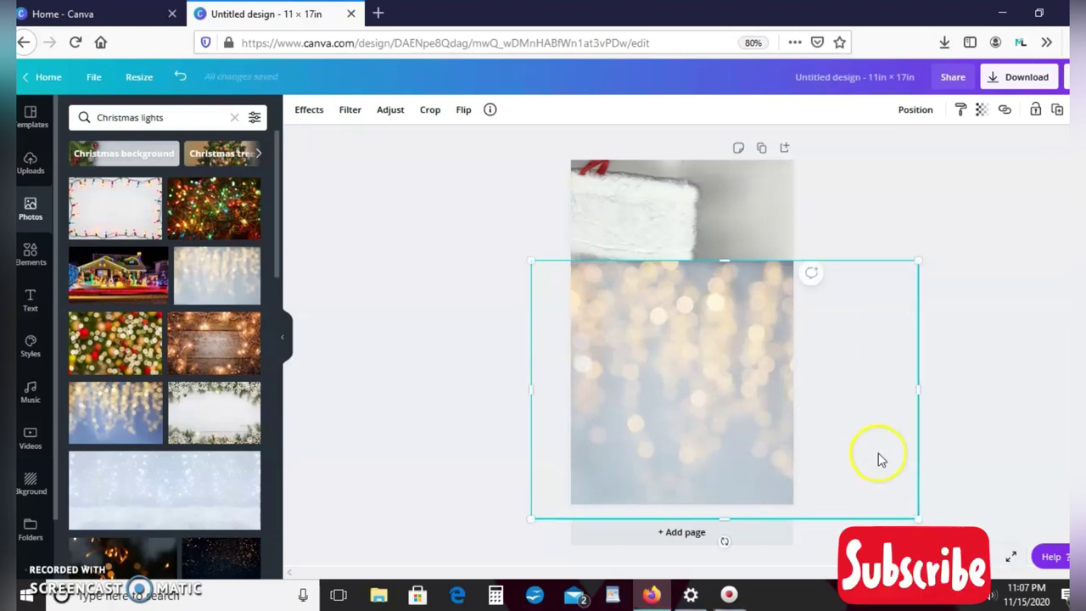
- Replace the bokeh lights photo with a snowy sparkle photo stretched and centred to cover the whole page
{"action": "key", "text": "Delete"}
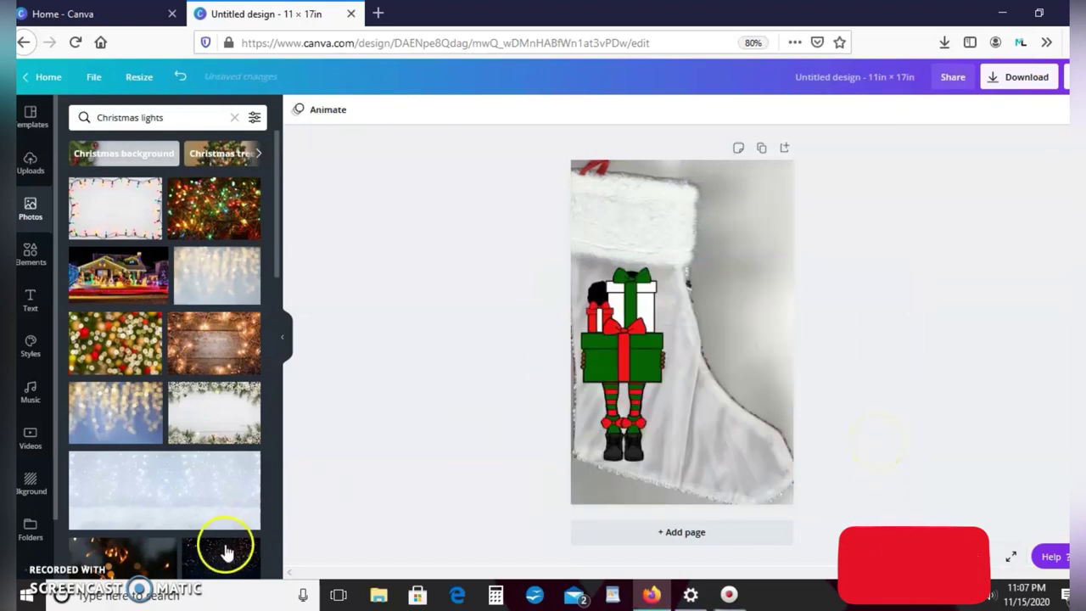
{"action": "left_click", "coordinate": [231, 505]}
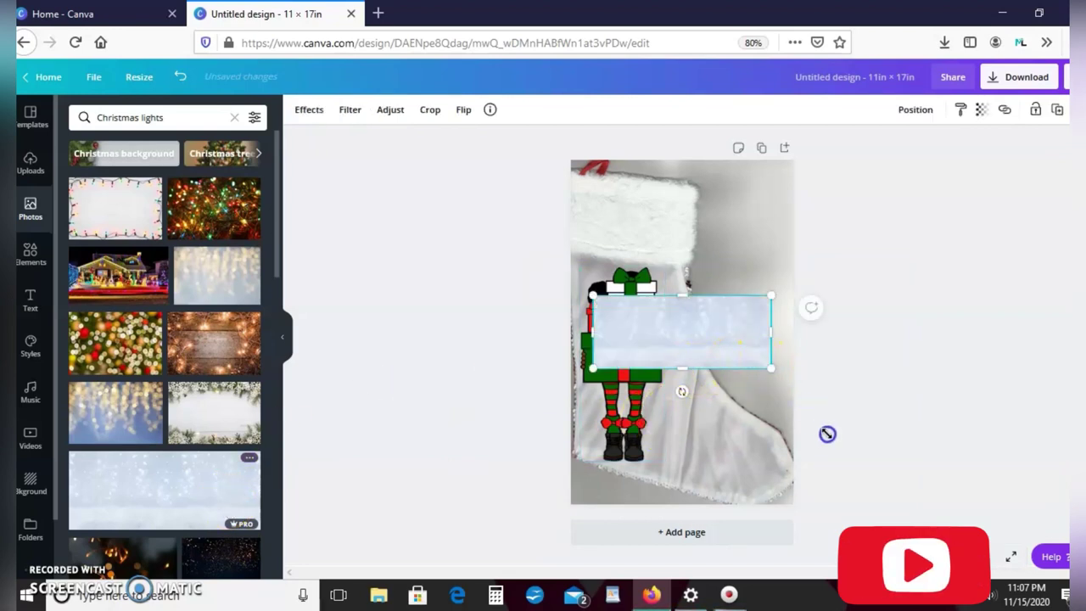
{"action": "left_click_drag", "start_coordinate": [827, 433], "coordinate": [843, 467]}
{"action": "left_click", "coordinate": [730, 445]}
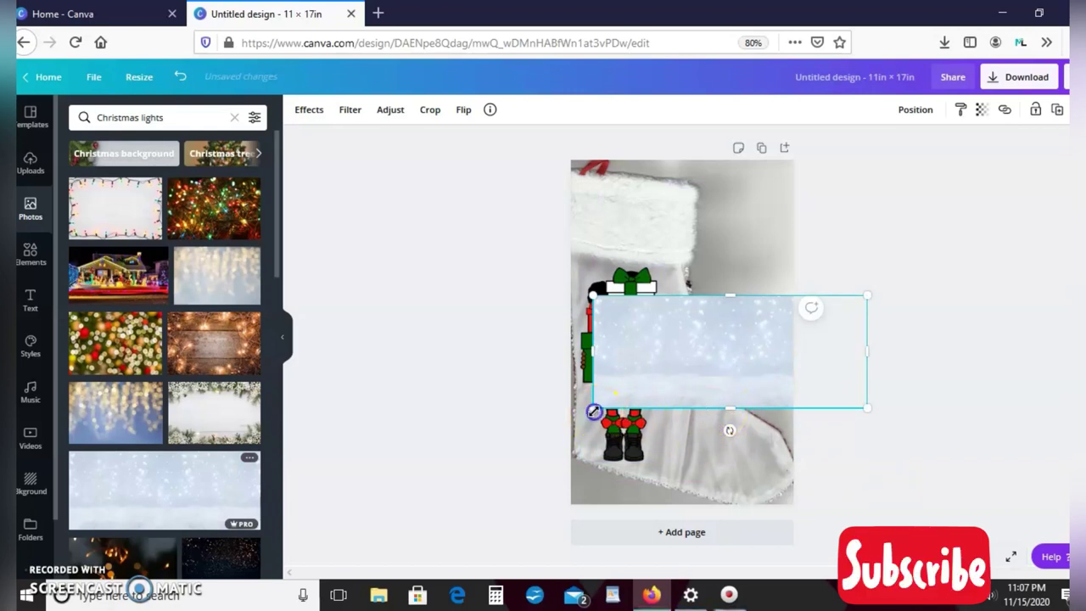
{"action": "left_click_drag", "start_coordinate": [593, 412], "coordinate": [487, 490]}
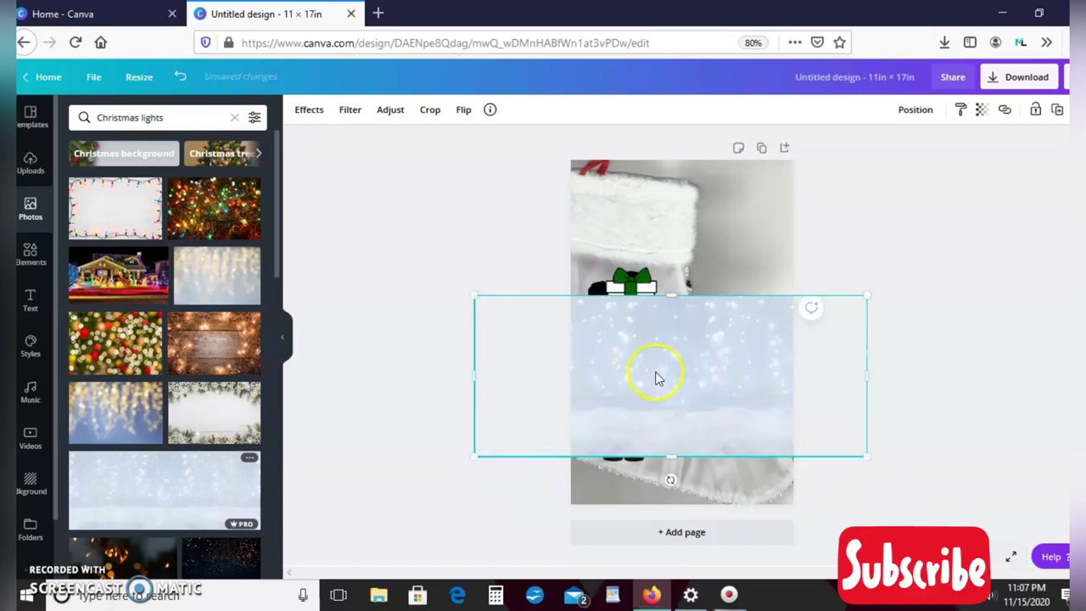
{"action": "left_click_drag", "start_coordinate": [654, 376], "coordinate": [658, 321]}
{"action": "left_click_drag", "start_coordinate": [672, 246], "coordinate": [668, 176]}
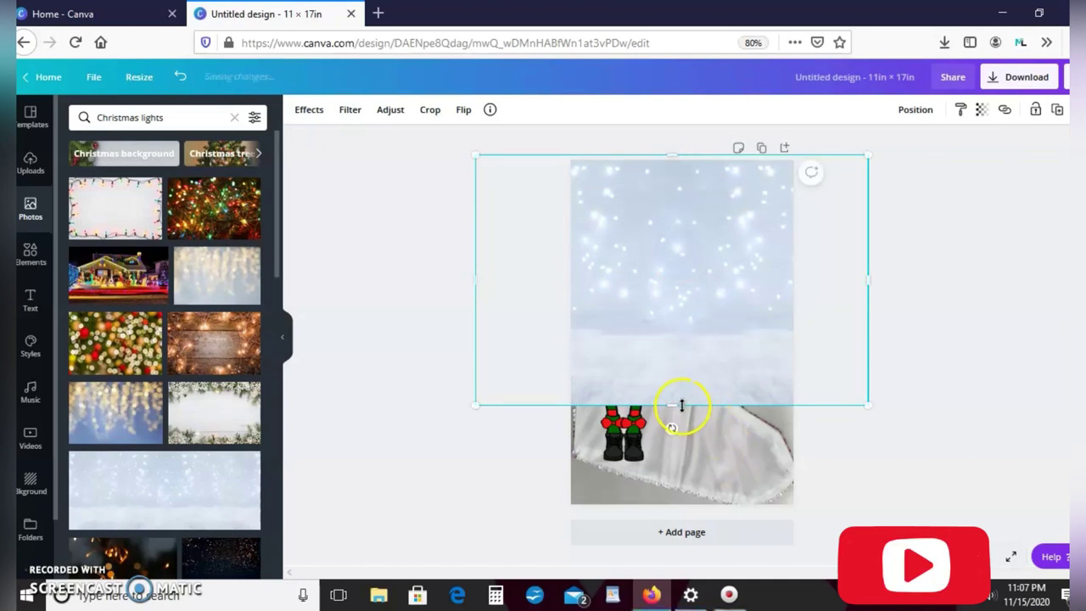
{"action": "mouse_move", "coordinate": [713, 533]}
{"action": "left_mouse_down"}
{"action": "mouse_move", "coordinate": [721, 551]}
{"action": "mouse_move", "coordinate": [727, 525]}
{"action": "left_mouse_up"}
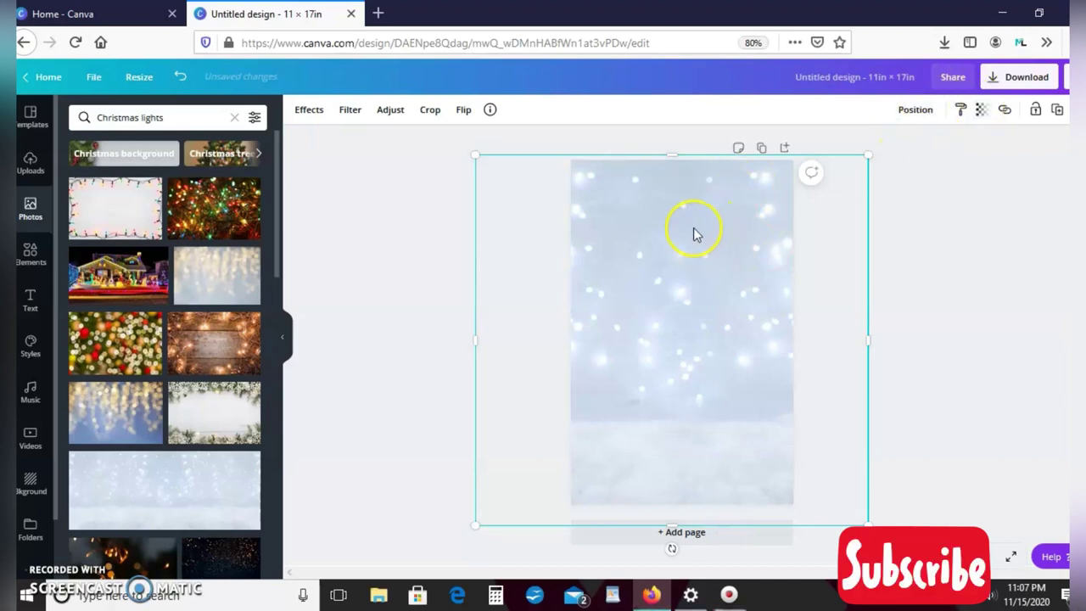
- Set the snowy sparkle photo's transparency to 42
{"action": "left_click", "coordinate": [981, 110]}
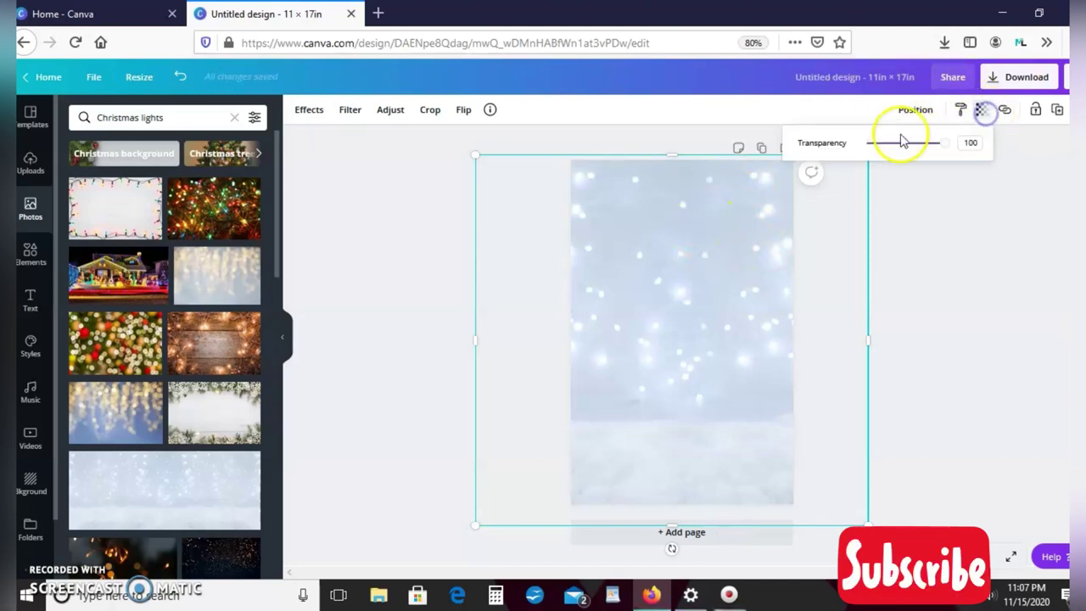
{"action": "left_click", "coordinate": [900, 144]}
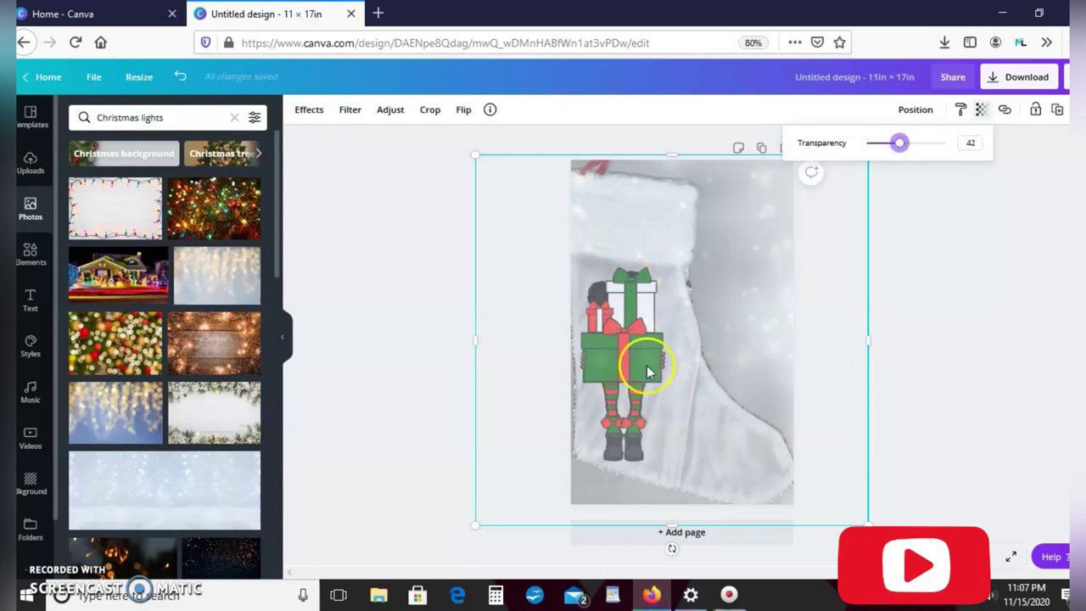
{"action": "left_click", "coordinate": [31, 252]}
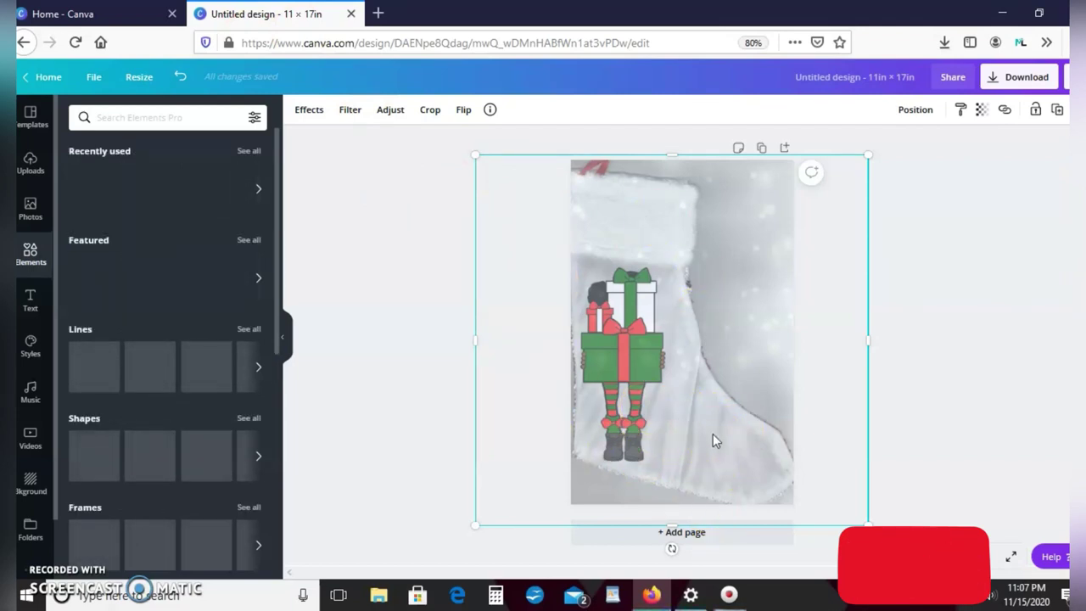
- Search Elements for 'christmas gifts', try the gift-cluster sticker, and undo to restore the faded stocking
{"action": "left_click", "coordinate": [109, 125]}
{"action": "left_click", "coordinate": [137, 202]}
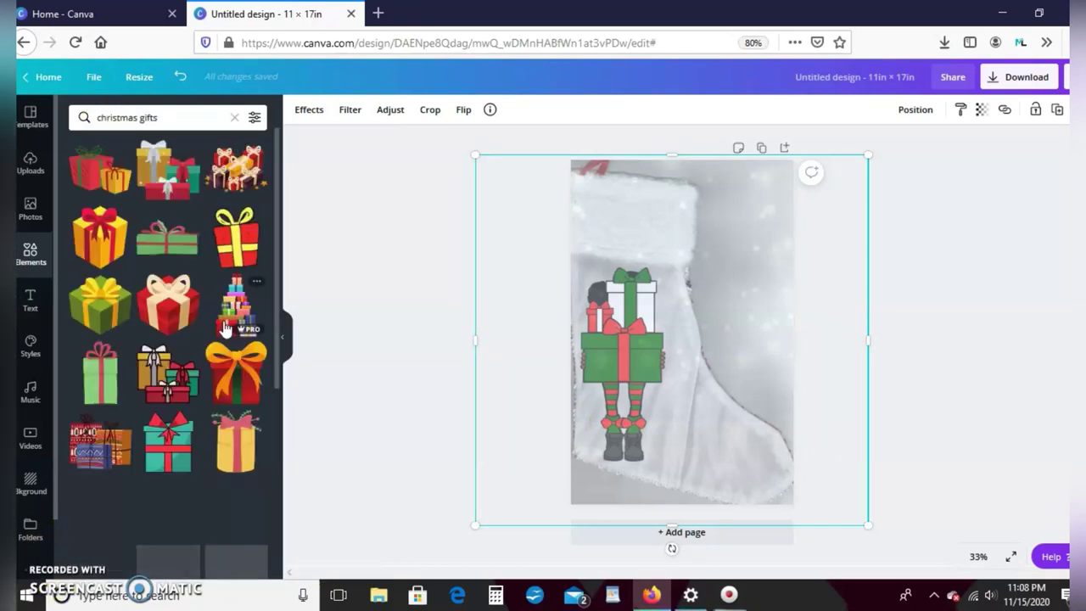
{"action": "key", "text": "Delete"}
{"action": "left_click", "coordinate": [167, 168]}
{"action": "left_click_drag", "start_coordinate": [686, 339], "coordinate": [710, 430]}
{"action": "left_click", "coordinate": [763, 230]}
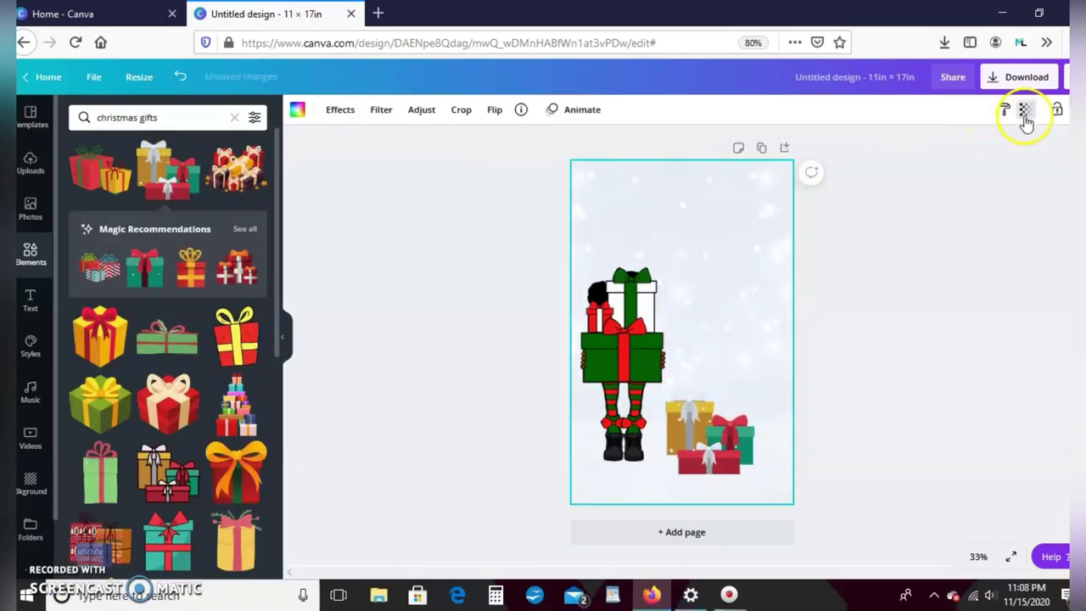
{"action": "left_click", "coordinate": [1026, 111]}
{"action": "left_click", "coordinate": [180, 76]}
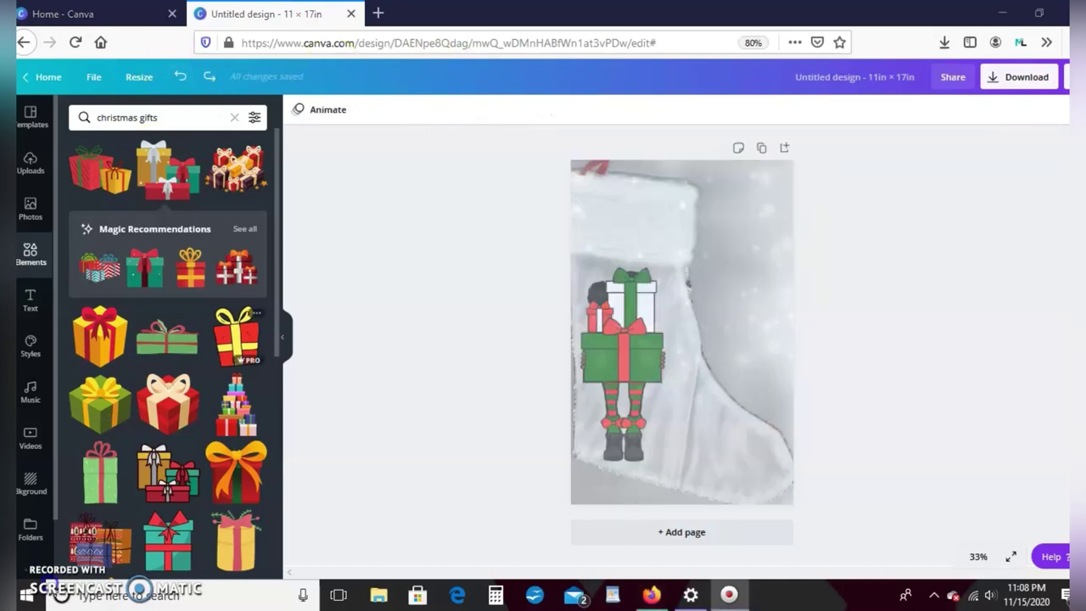
- Place the gift-cluster sticker at the stocking's lower right and delete the extra red-and-yellow gift
{"action": "left_click", "coordinate": [167, 168]}
{"action": "left_click_drag", "start_coordinate": [678, 335], "coordinate": [732, 445]}
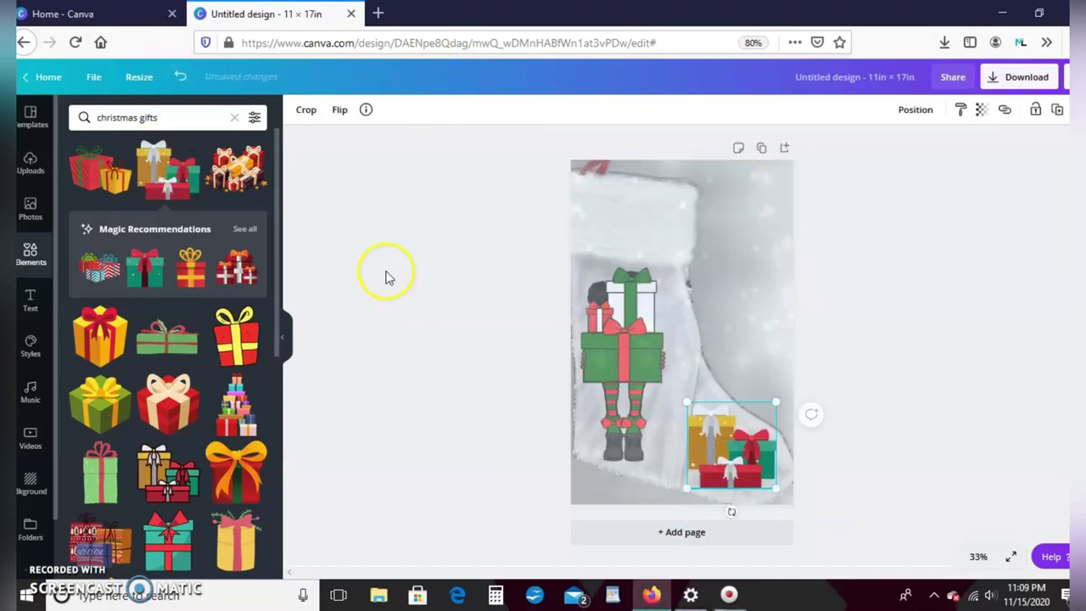
{"action": "left_click", "coordinate": [100, 168]}
{"action": "left_click_drag", "start_coordinate": [684, 356], "coordinate": [672, 456]}
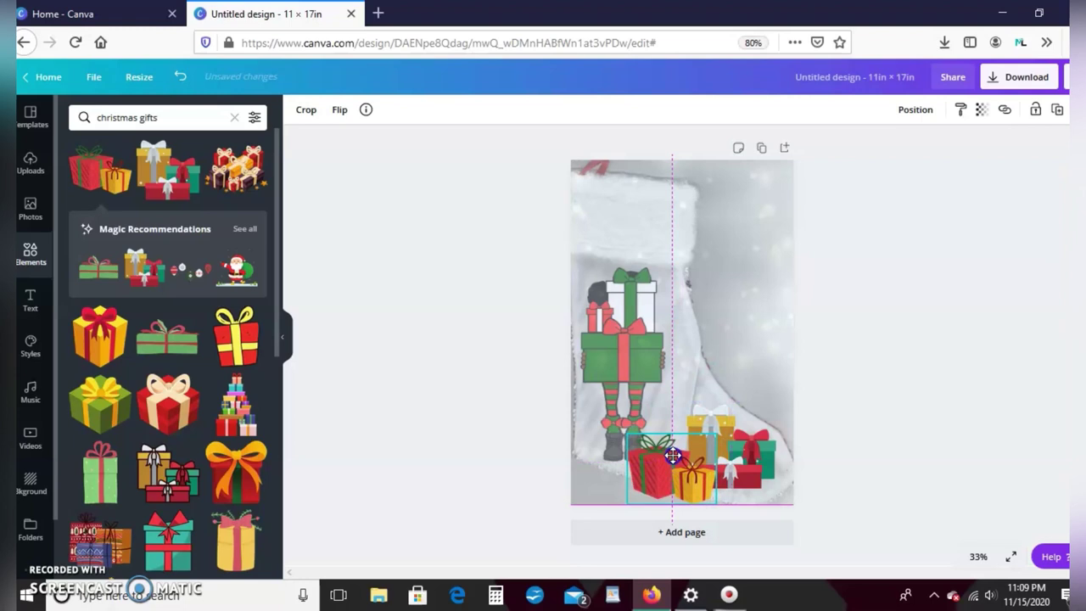
{"action": "key", "text": "Delete"}
- Add the 'merry christmas' script sticker onto the green gift and colour its lettering white
{"action": "left_click", "coordinate": [195, 115]}
{"action": "type", "text": "merr"}
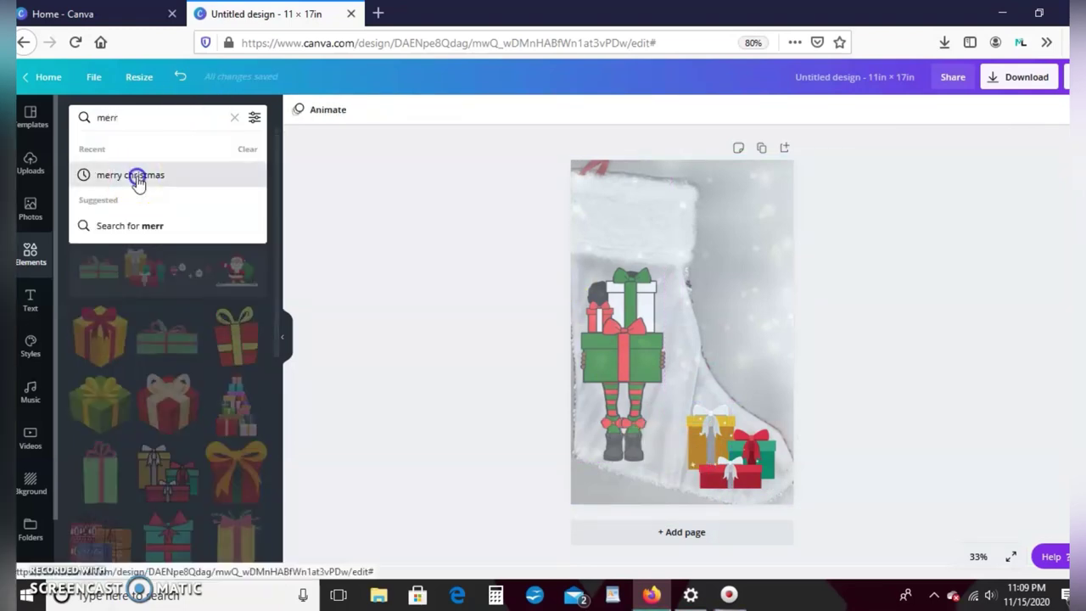
{"action": "left_click", "coordinate": [136, 178]}
{"action": "left_click", "coordinate": [167, 170]}
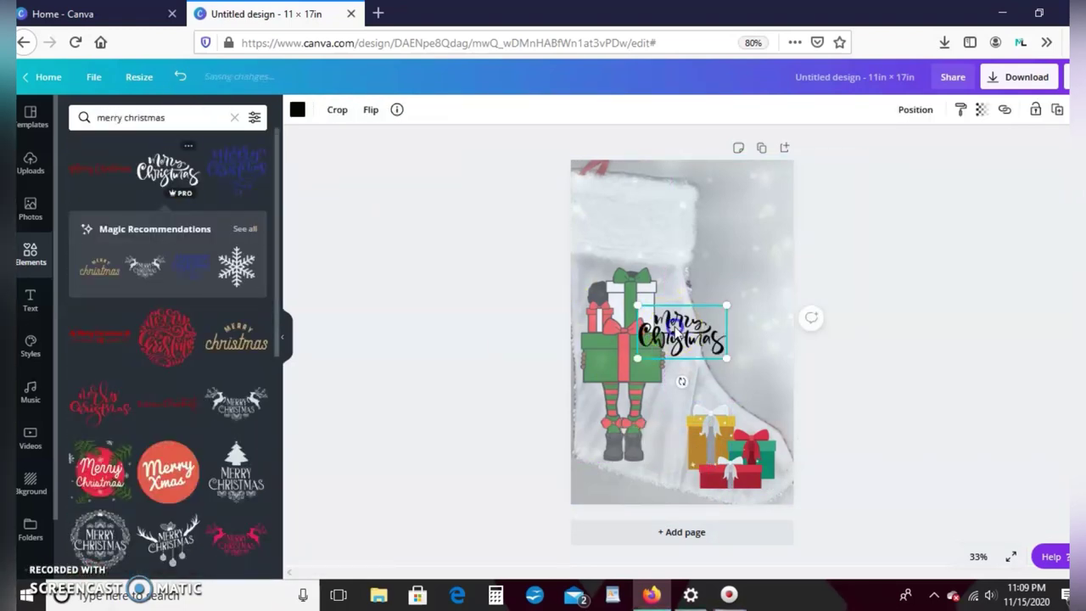
{"action": "left_click_drag", "start_coordinate": [673, 324], "coordinate": [627, 363]}
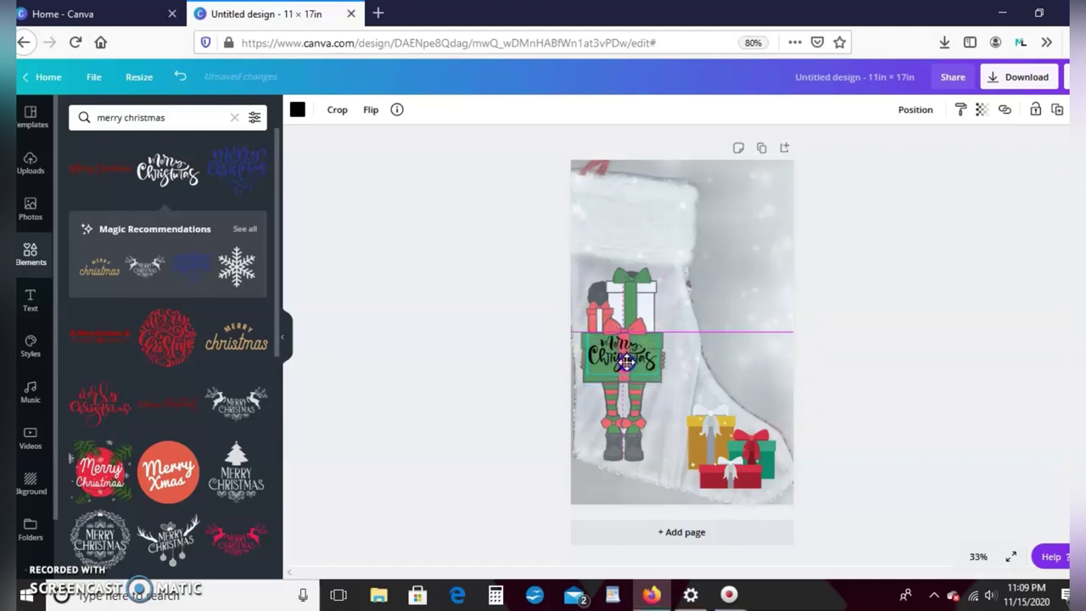
{"action": "left_click", "coordinate": [297, 109]}
{"action": "left_click", "coordinate": [444, 266]}
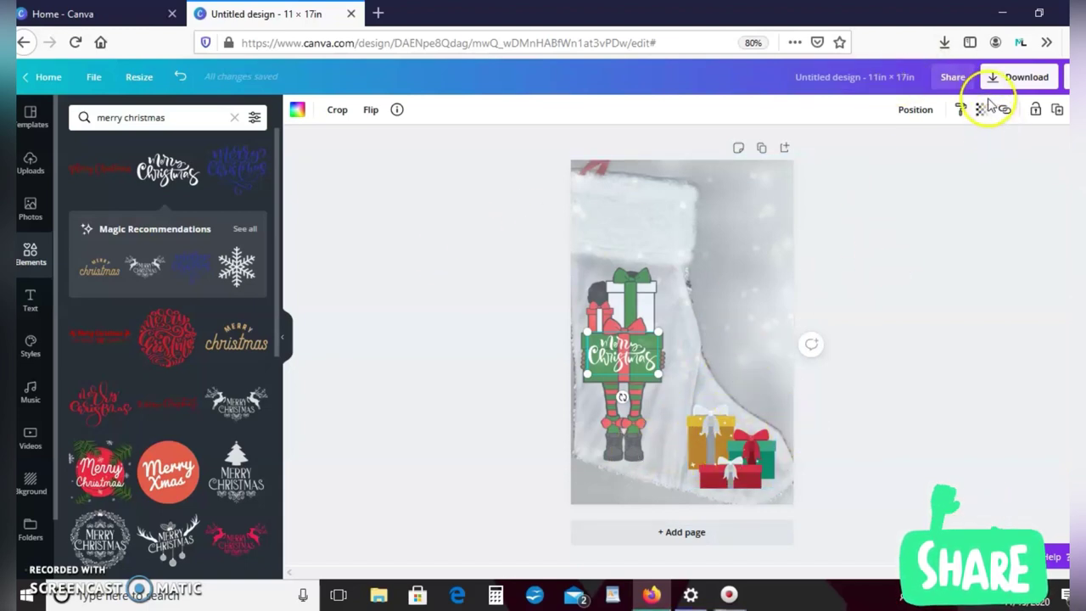
- Set the snowy background's transparency back to 100
{"action": "left_click", "coordinate": [757, 214]}
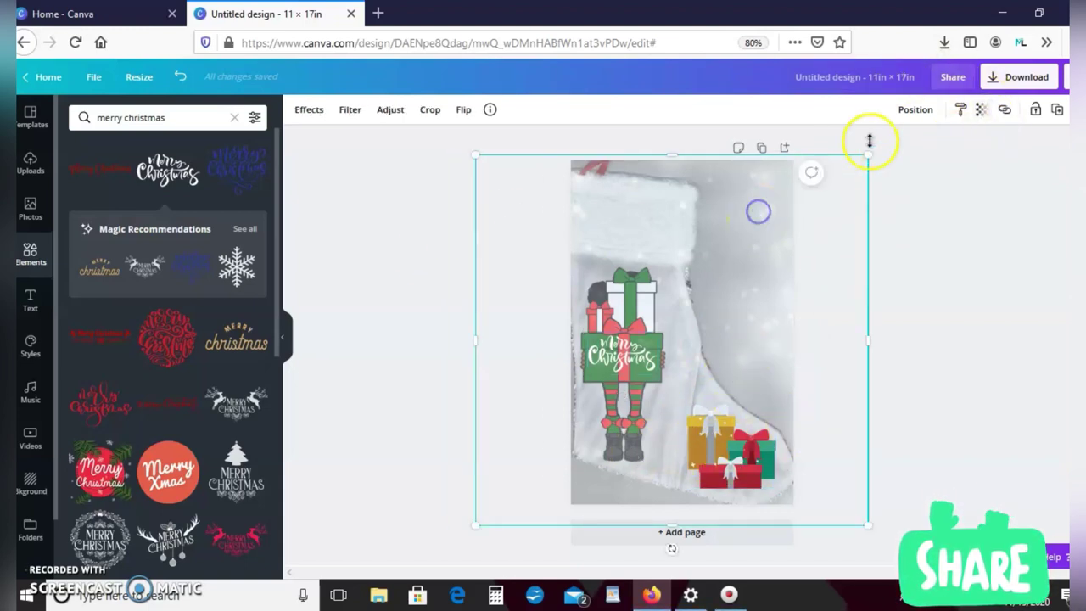
{"action": "left_click", "coordinate": [986, 110]}
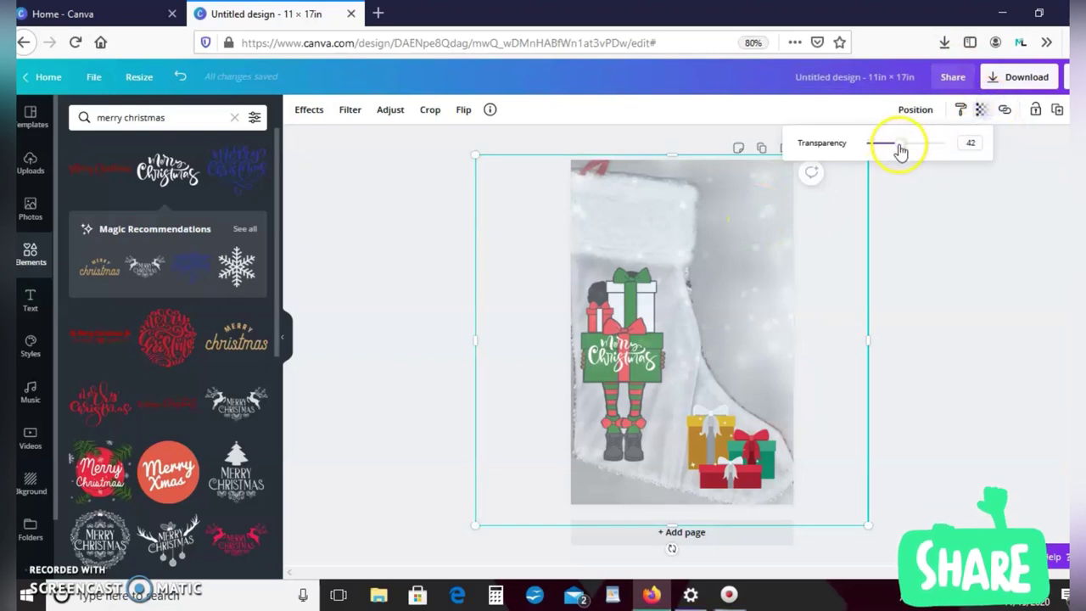
{"action": "left_click_drag", "start_coordinate": [902, 149], "coordinate": [978, 160]}
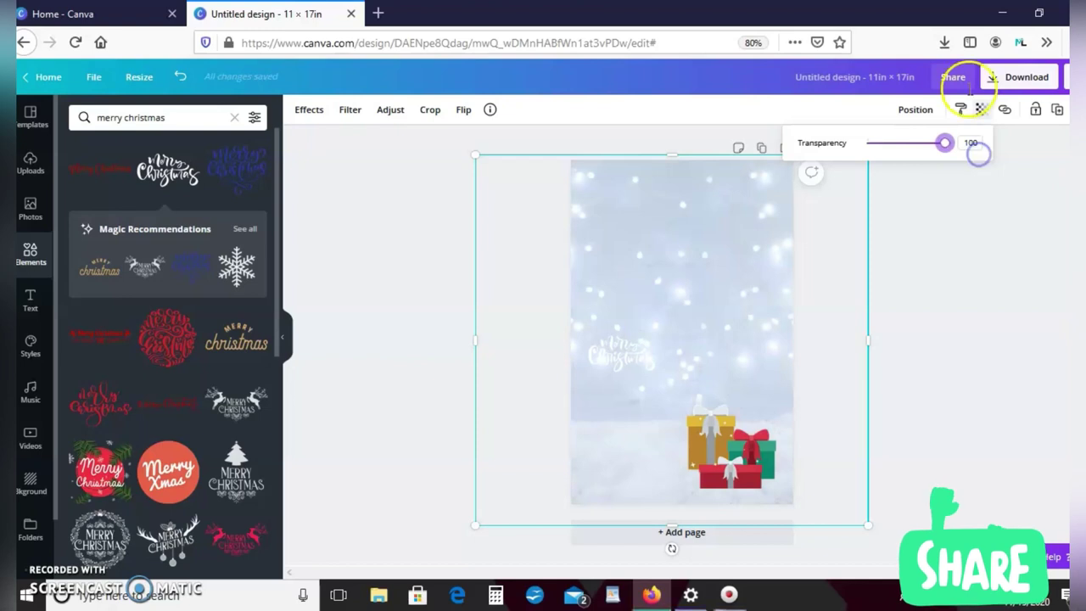
- Send the snowy background to the back, behind the girl and the gift pile
{"action": "left_click", "coordinate": [925, 112]}
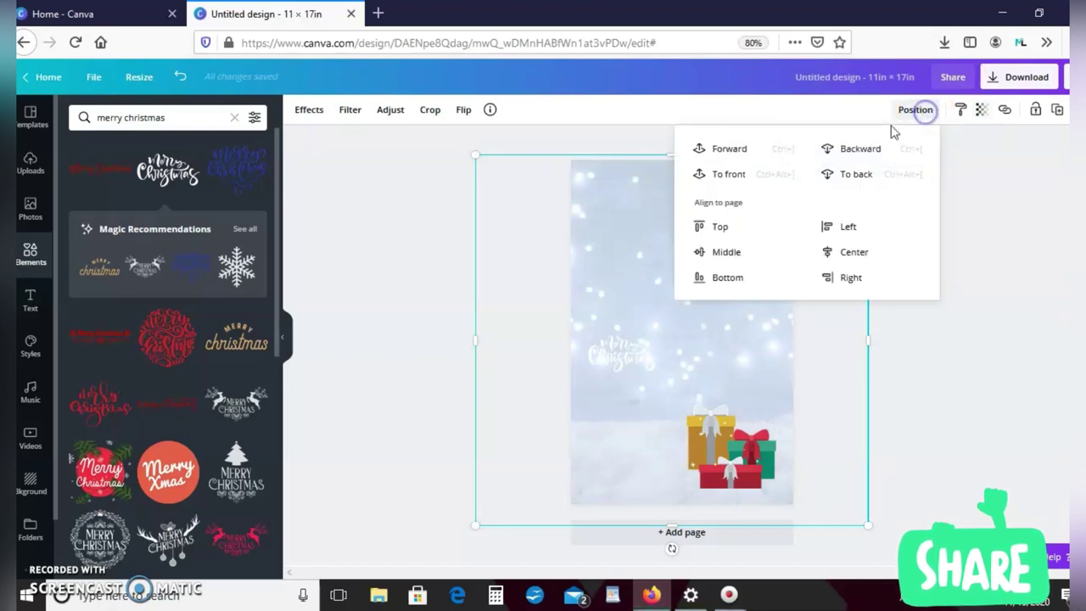
{"action": "left_click", "coordinate": [857, 175]}
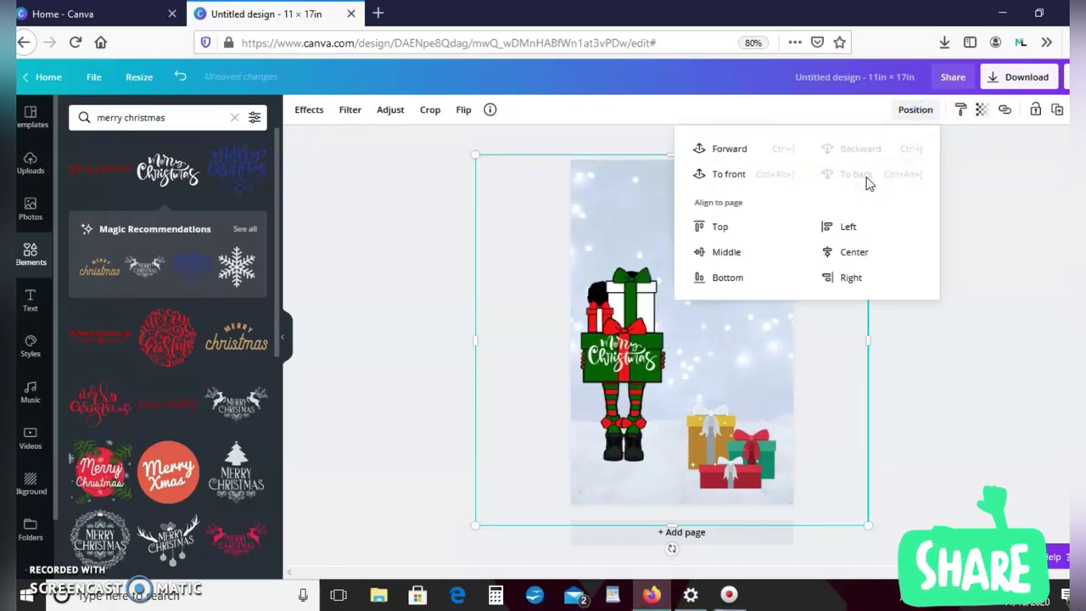
{"action": "left_click", "coordinate": [773, 412]}
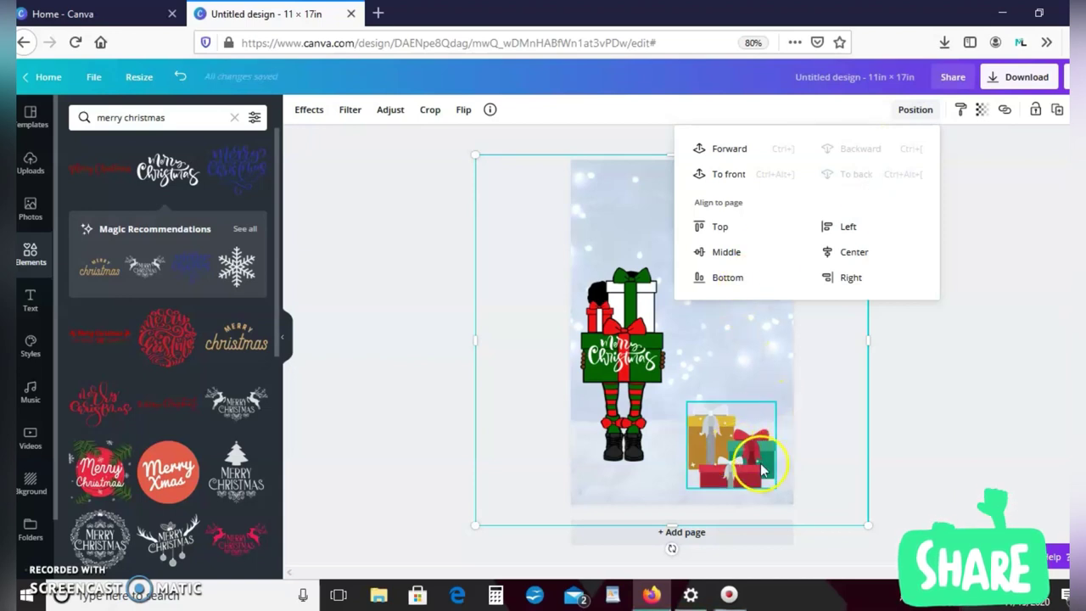
{"action": "left_click", "coordinate": [994, 396]}
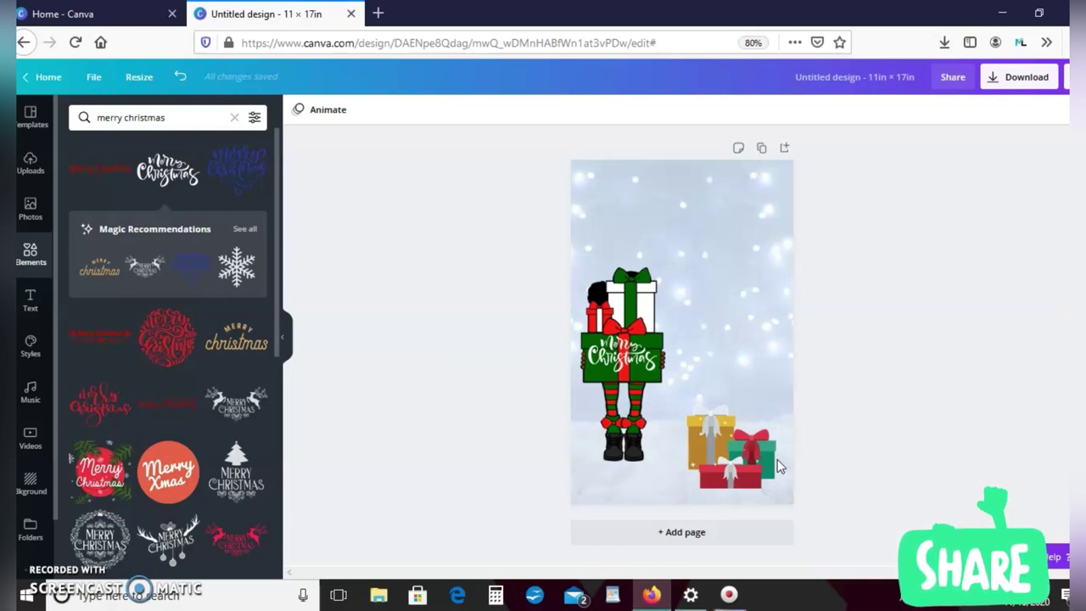
- Download the poster as a PNG, save it as 'Untitled design(1).png', and show recent downloads
{"action": "left_click", "coordinate": [1010, 78]}
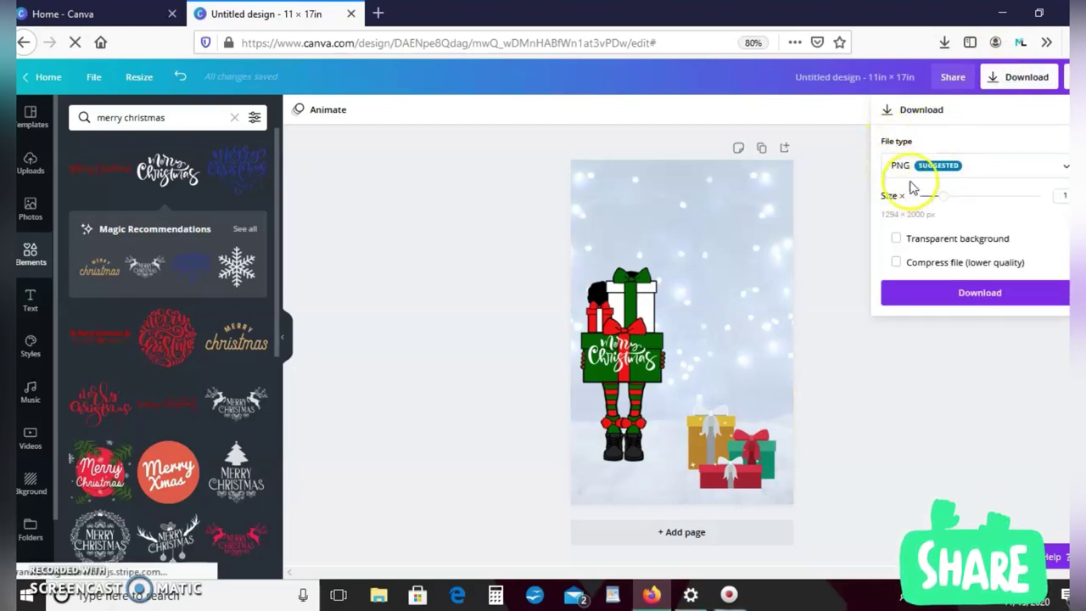
{"action": "left_click", "coordinate": [938, 293]}
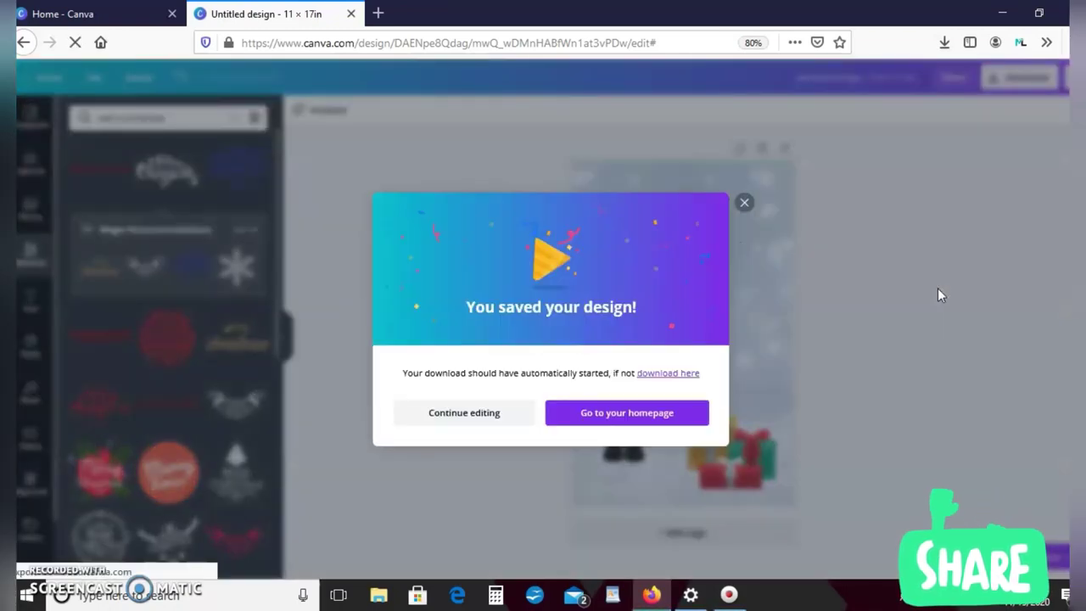
{"action": "left_click", "coordinate": [641, 226]}
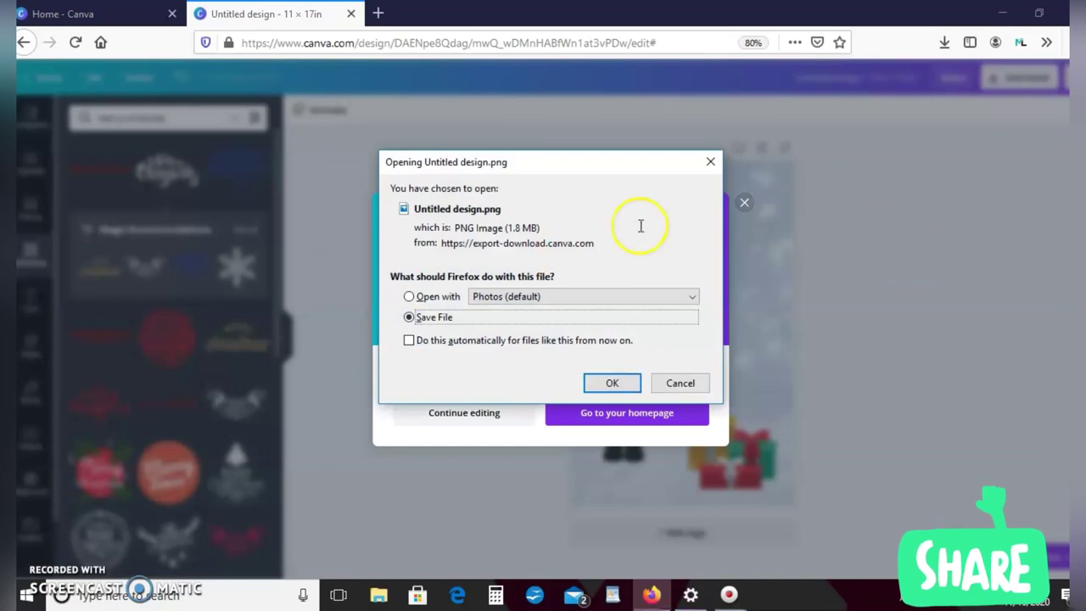
{"action": "left_click", "coordinate": [612, 384]}
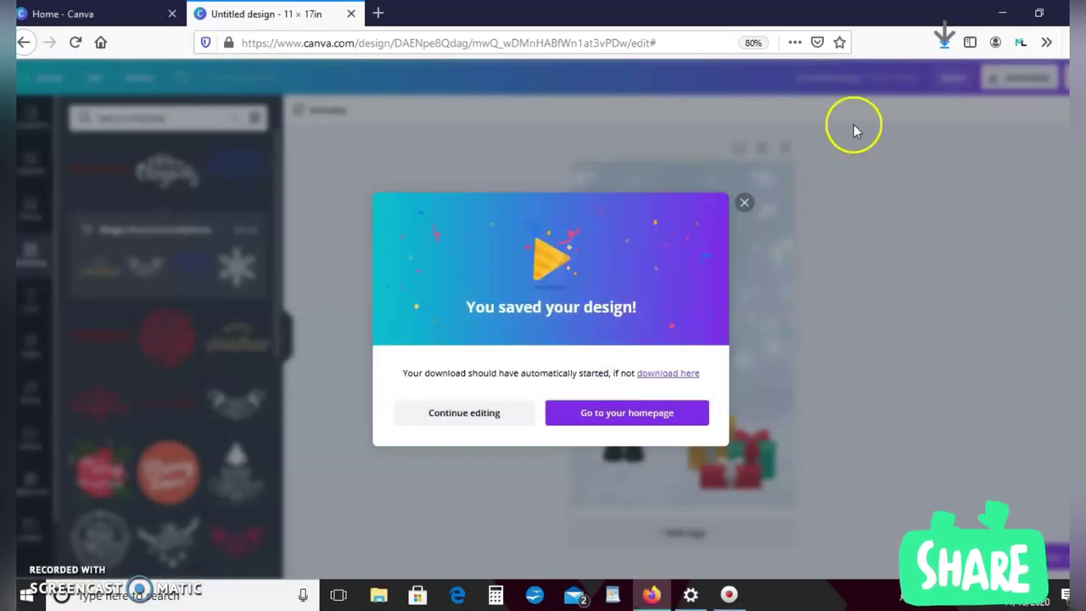
{"action": "left_click", "coordinate": [945, 44]}
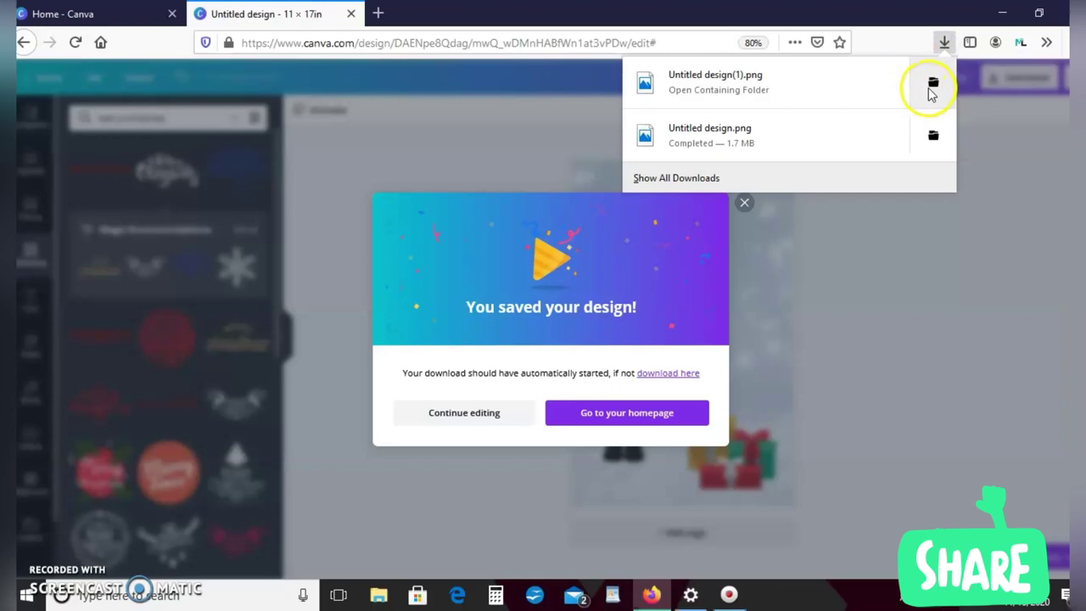
- Open 'Untitled design(1).png' from the Downloads folder in Photos
{"action": "left_click", "coordinate": [931, 87]}
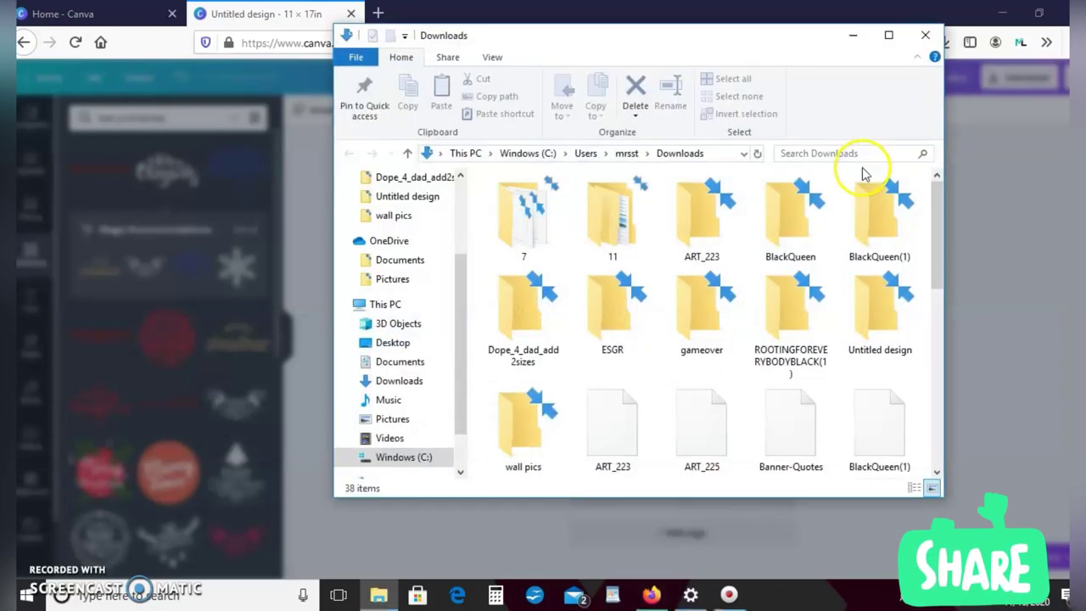
{"action": "left_click", "coordinate": [902, 412]}
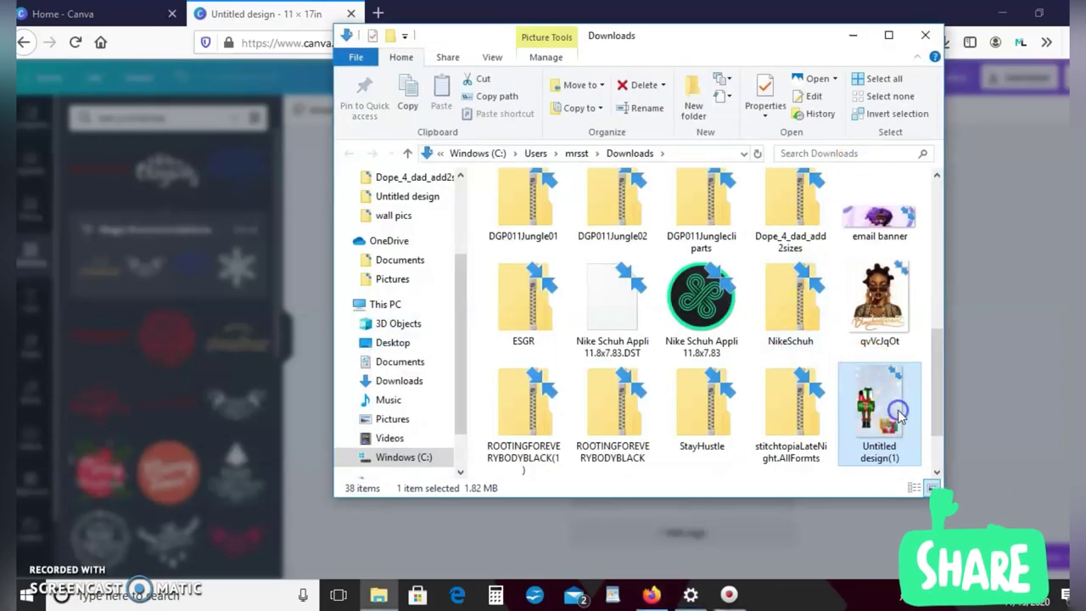
{"action": "double_click", "coordinate": [899, 411]}
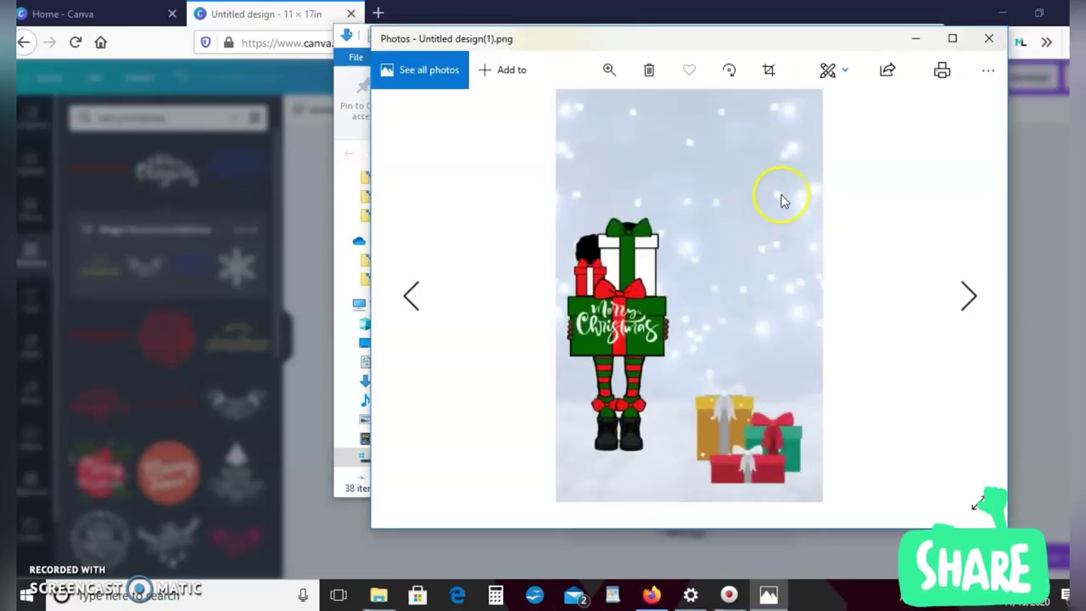
- Print the poster on the EPSON WF-7710 Series with paper size changed from Letter to Tabloid
{"action": "left_click", "coordinate": [944, 73]}
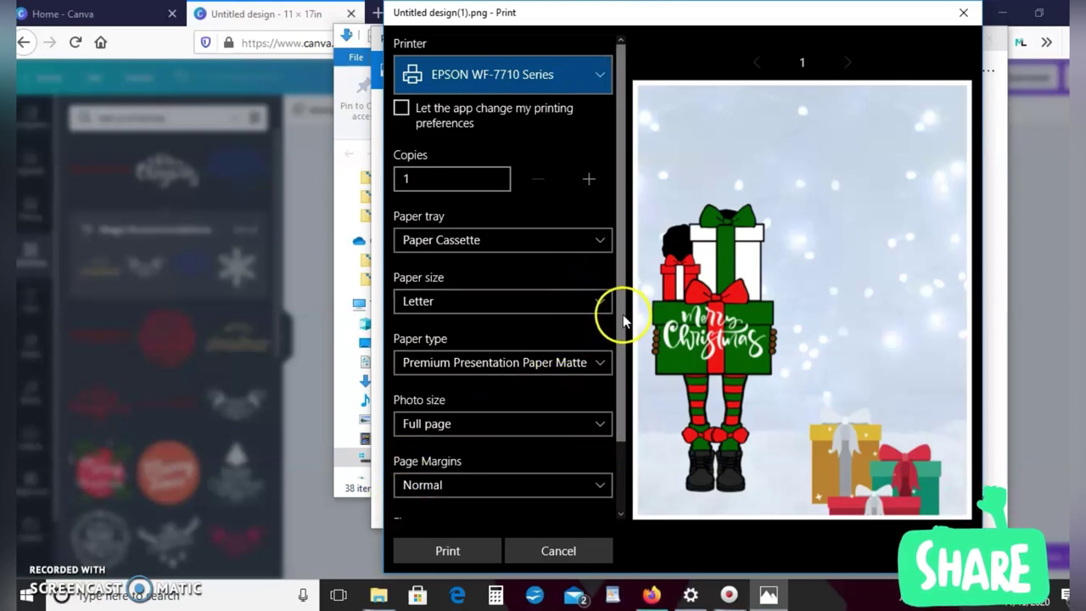
{"action": "scroll", "coordinate": [622, 321], "scroll_direction": "down", "scroll_amount": 1}
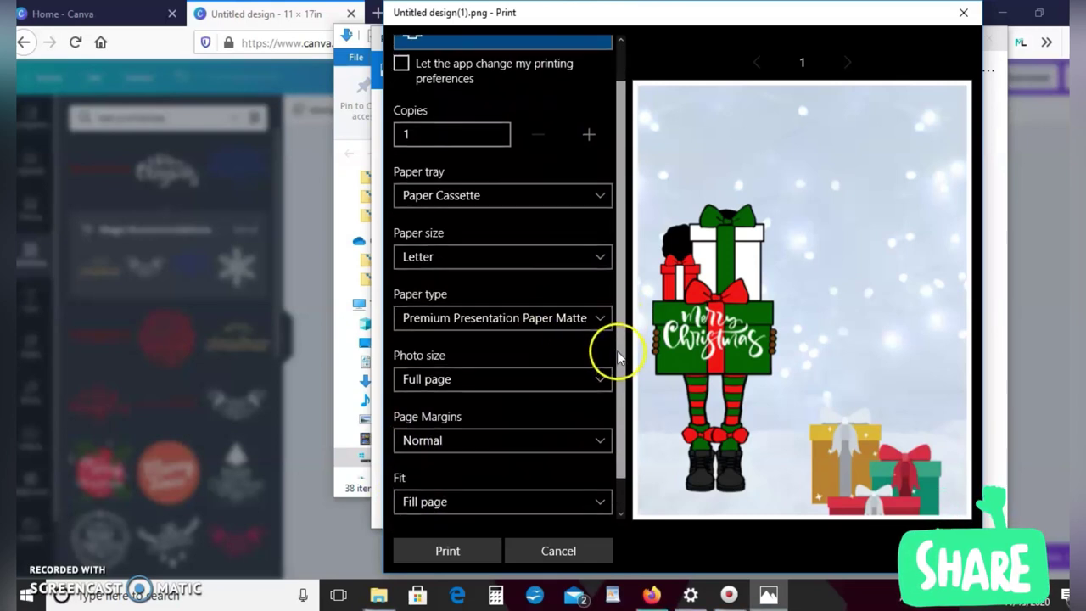
{"action": "left_click", "coordinate": [541, 253]}
{"action": "left_click", "coordinate": [501, 332]}
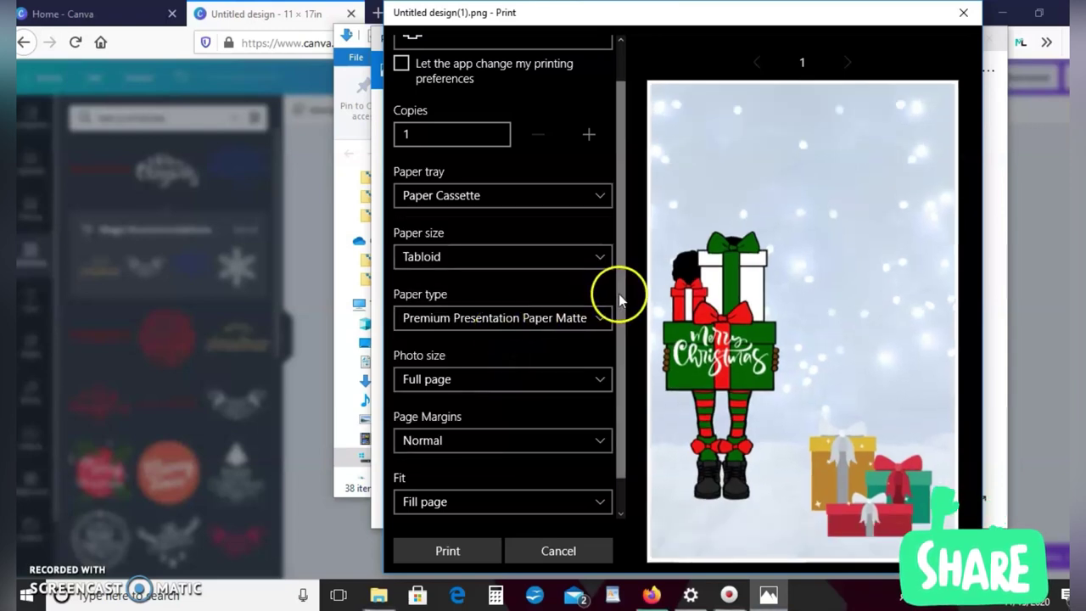
{"action": "scroll", "coordinate": [620, 299], "scroll_direction": "down", "scroll_amount": 1}
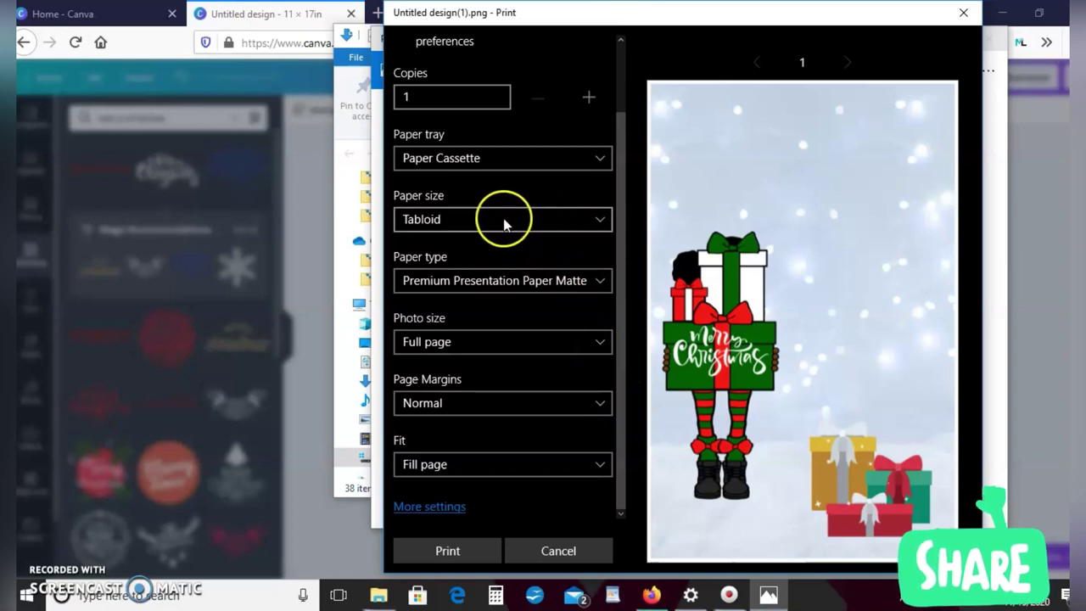
{"action": "left_click", "coordinate": [448, 552]}
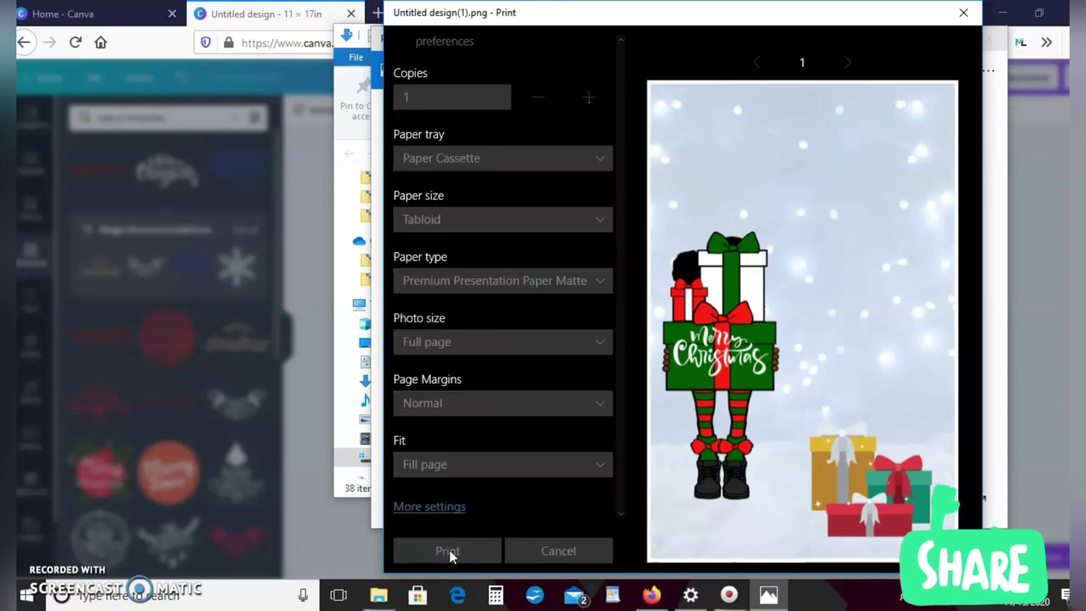